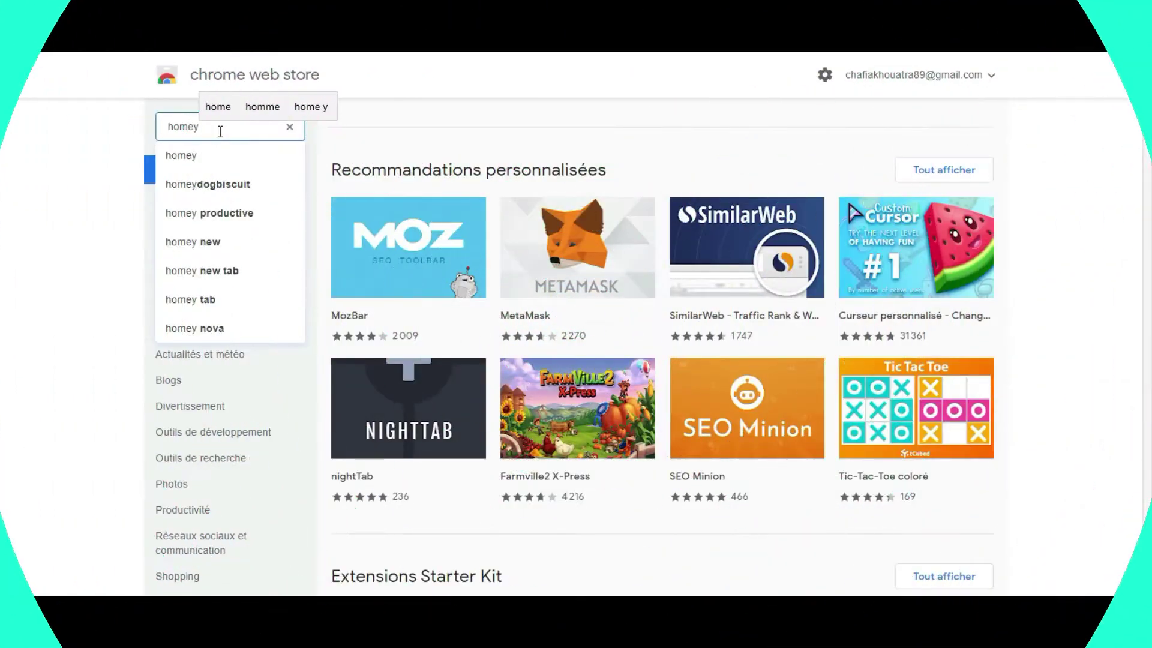
- Search the store for "homey", open the Homey: Page de démarrage productive extension and browse its preview images
key("Return")
left_click(458, 245)
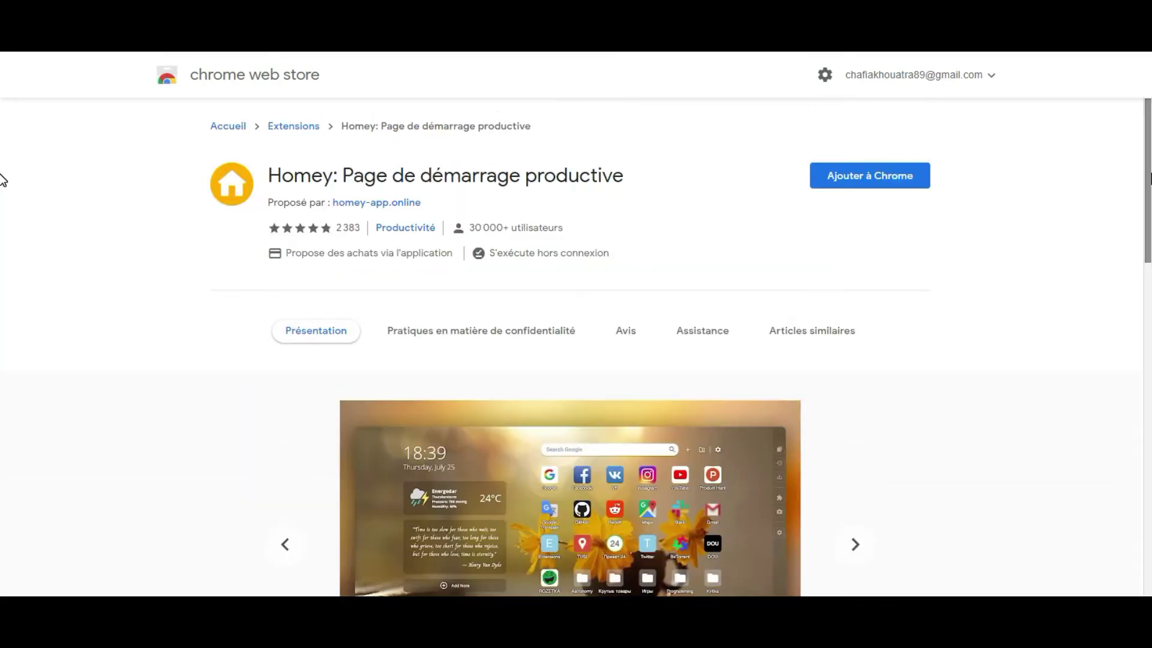
scroll(3, 192, "down", 4)
left_click(857, 281)
left_click(858, 283)
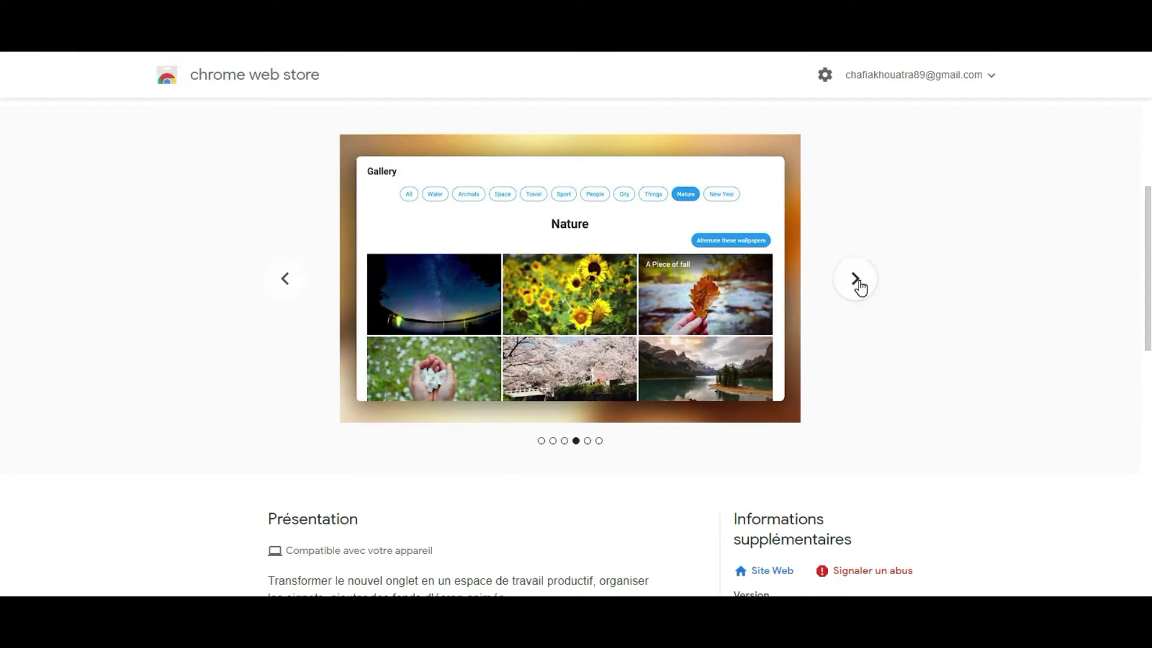
left_click(858, 283)
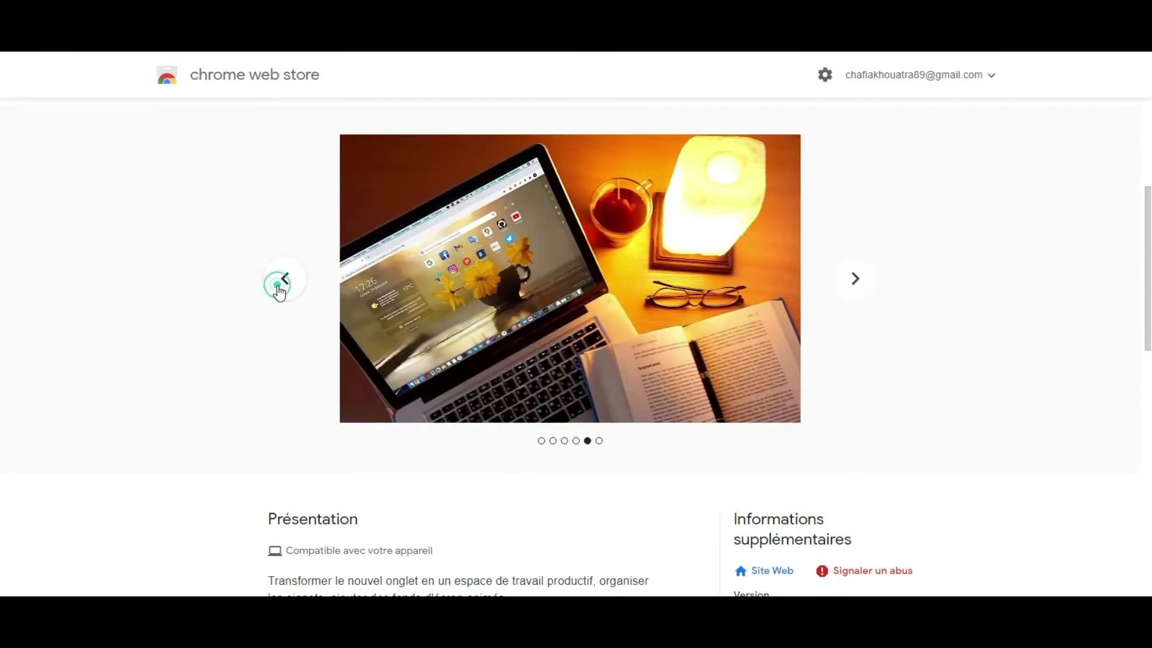
left_click(856, 294)
- Add the Homey extension to Chrome and confirm the installation
scroll(272, 282, "up", 5)
left_click(848, 172)
left_click(605, 218)
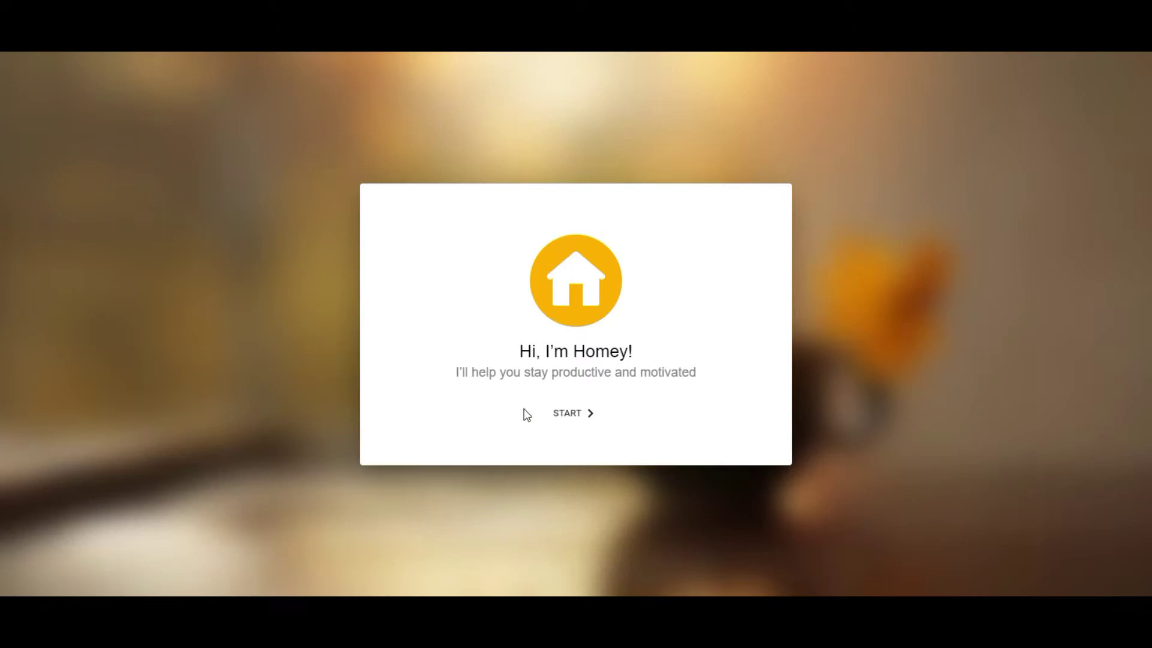
- Start the Homey setup and select Twitter, Facebook, Instagram, Canva, Pinterest and TikTok as start page sites
left_click(574, 413)
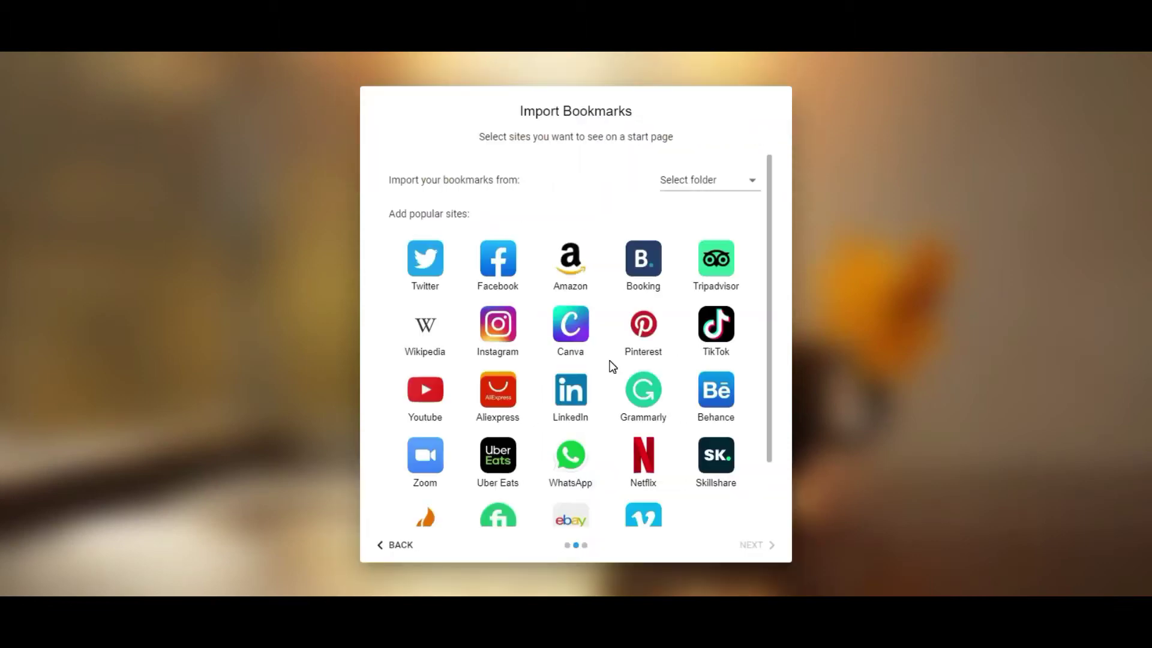
scroll(769, 210, "down", 1)
scroll(660, 240, "up", 1)
left_click(425, 259)
left_click(497, 258)
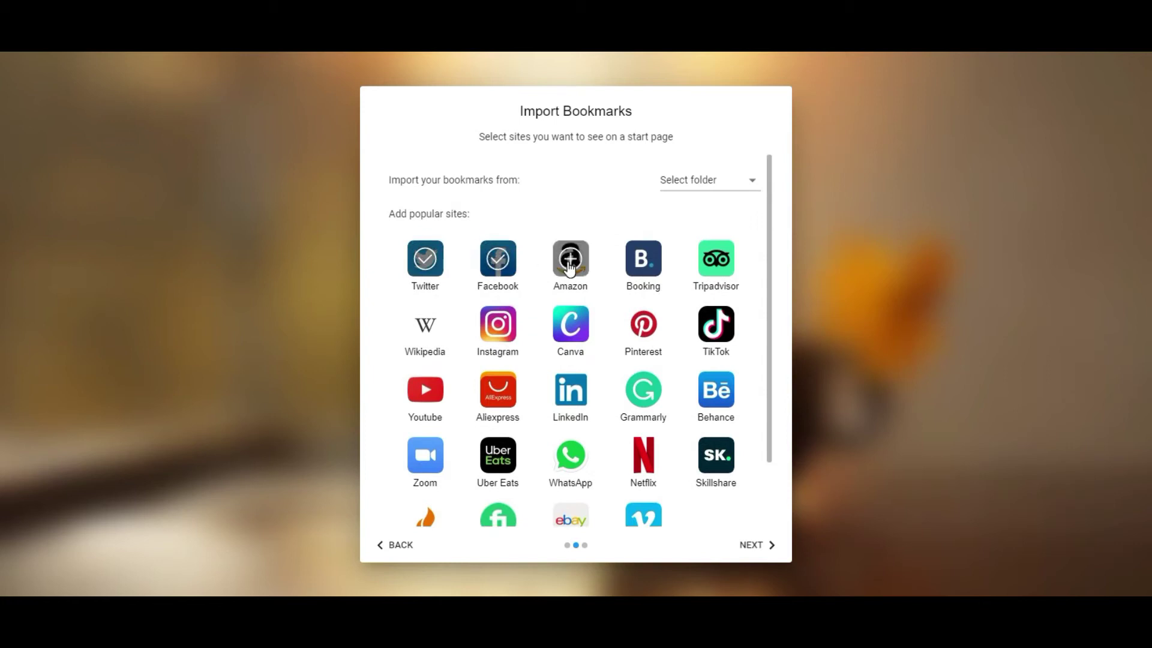
left_click(498, 324)
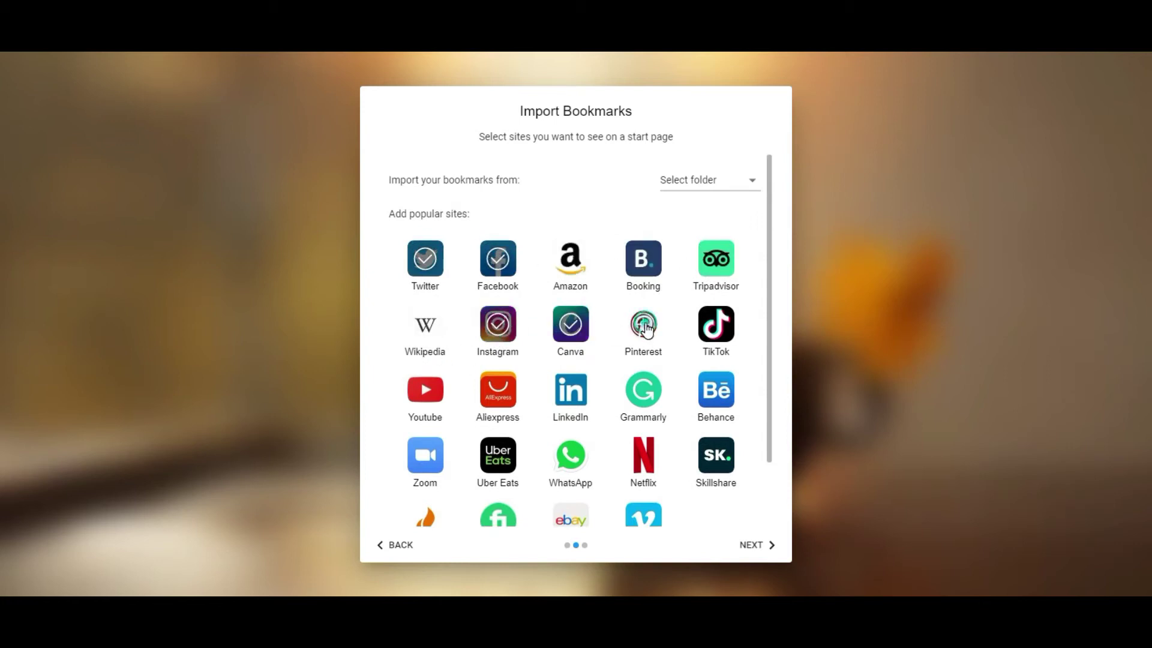
left_click(717, 330)
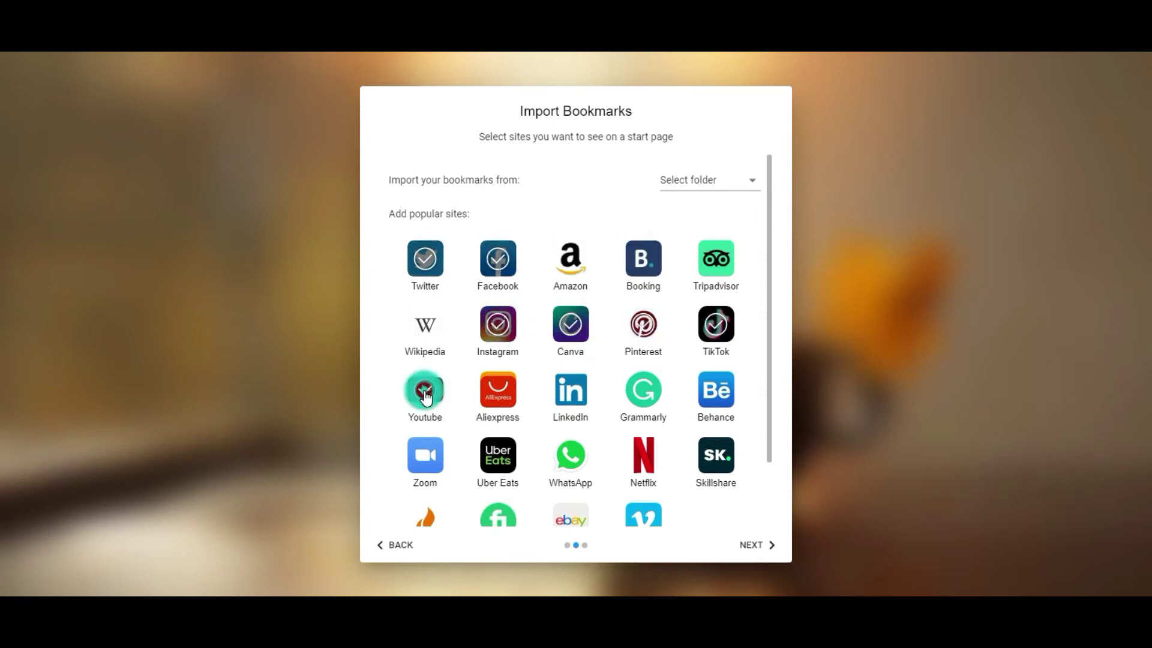
- Also select Youtube, Behance, Grammarly, LinkedIn, WhatsApp, Zoom and Fiverr as start page sites and proceed to the settings
left_click(425, 390)
left_click(716, 390)
left_click(644, 390)
left_click(591, 393)
scroll(779, 420, "down", 2)
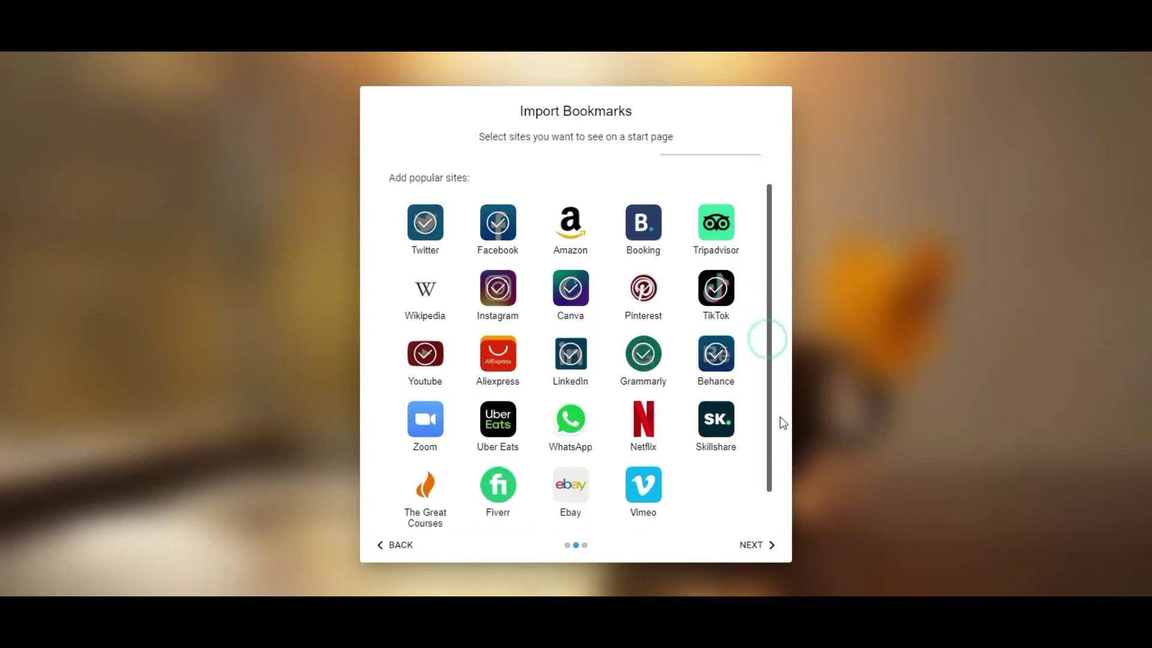
left_click(572, 386)
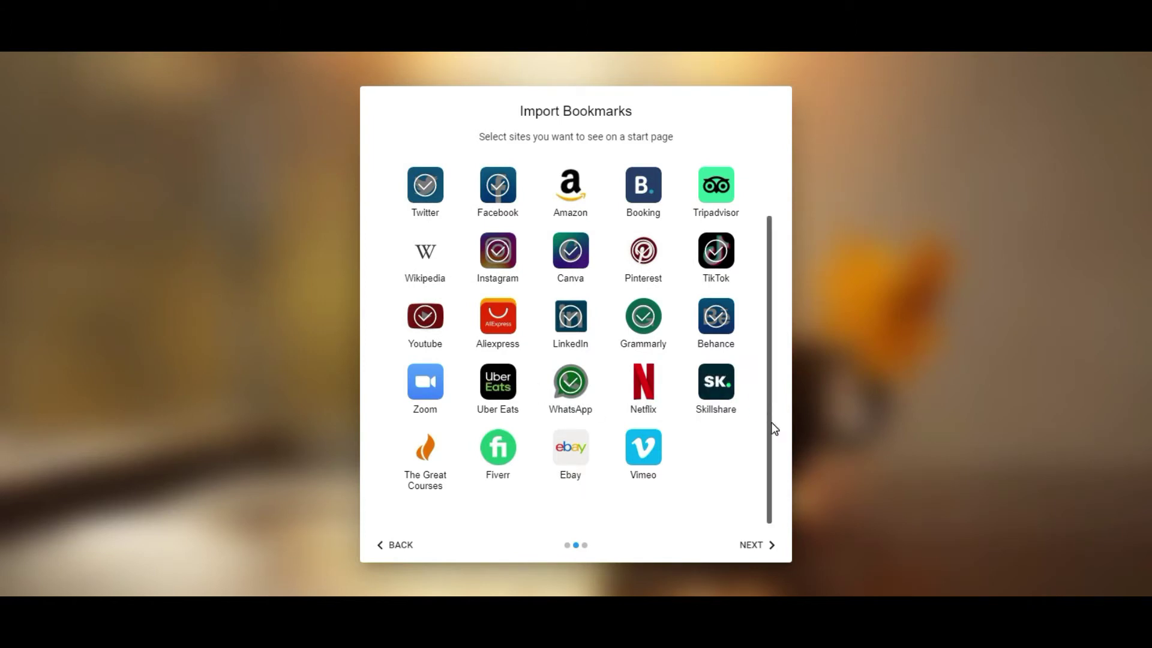
left_click(424, 383)
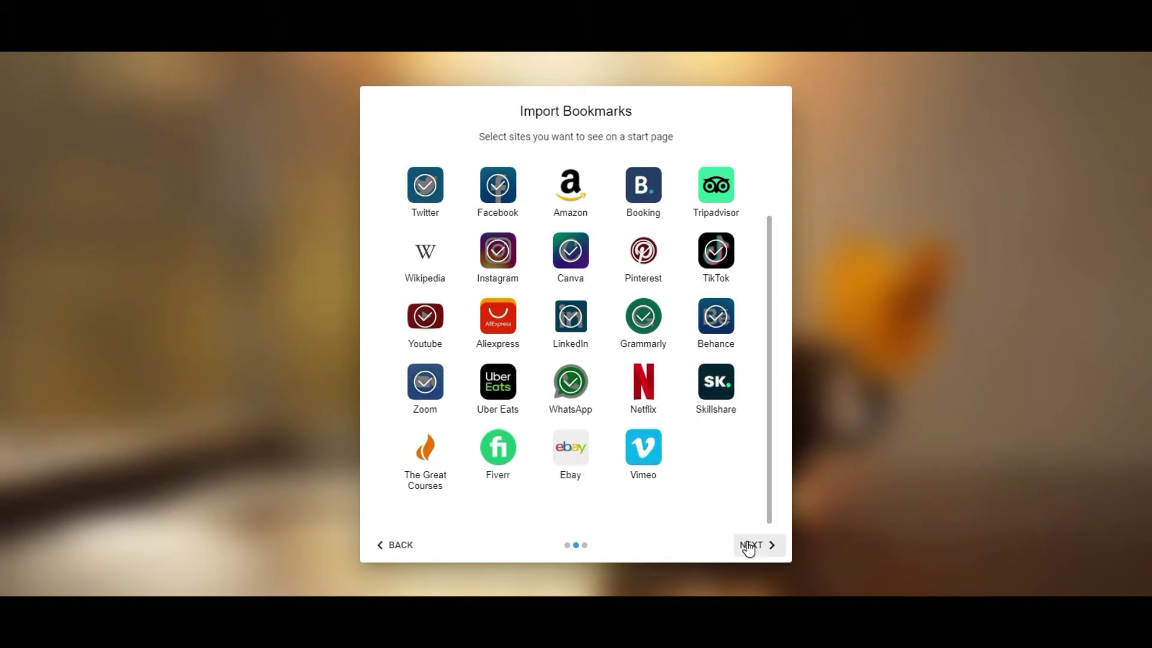
left_click(498, 450)
left_click(771, 543)
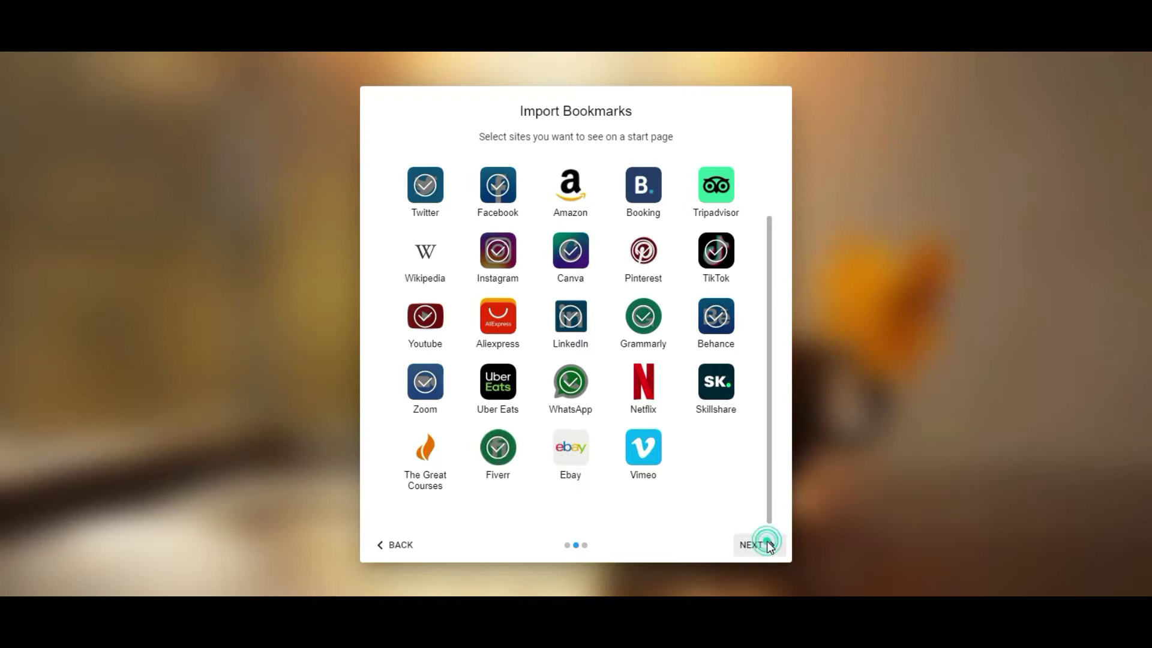
- Set the time format to 24-Hour and the search engine to Google, and finish the setup
left_click(758, 291)
left_click(754, 318)
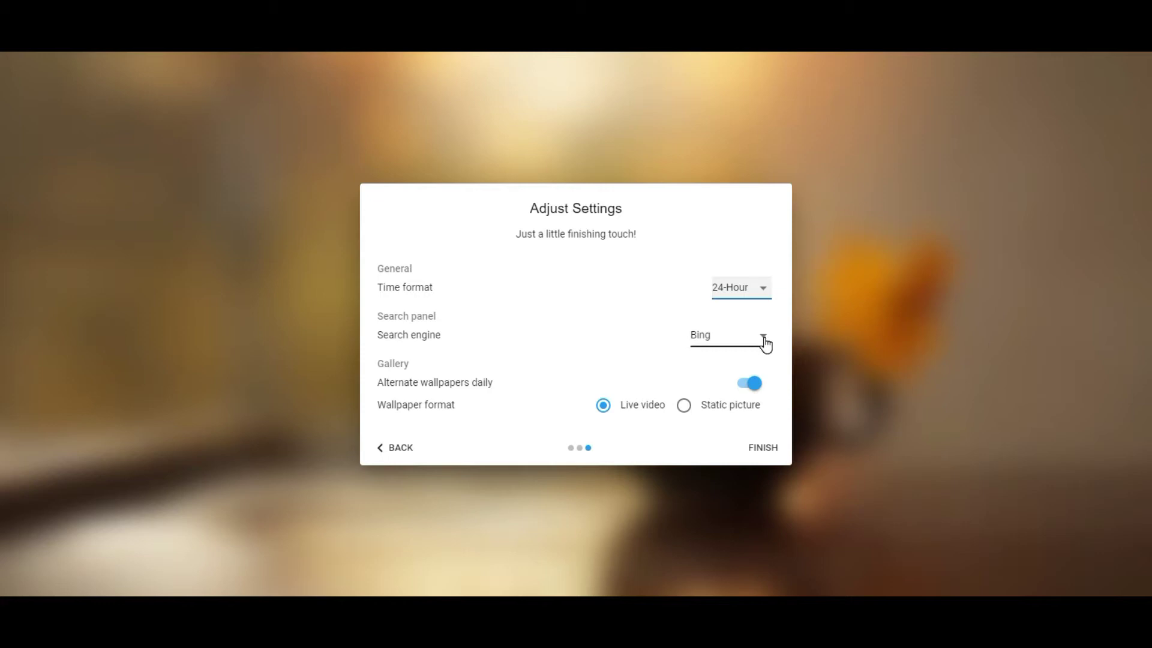
left_click(755, 342)
left_click(745, 352)
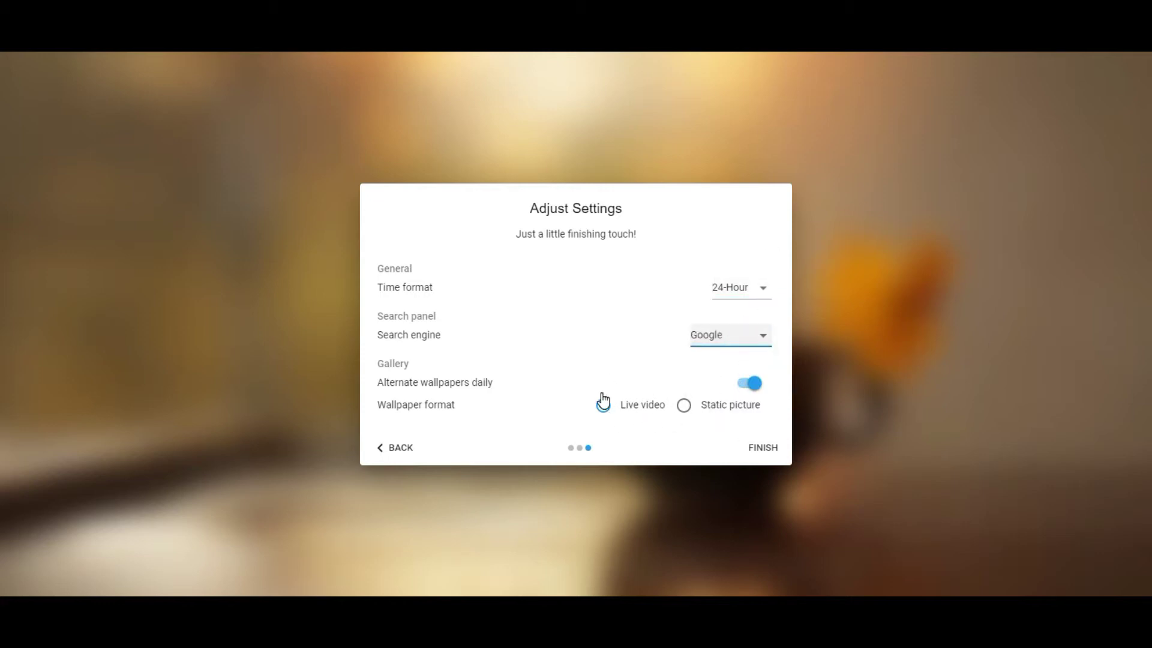
left_click(763, 448)
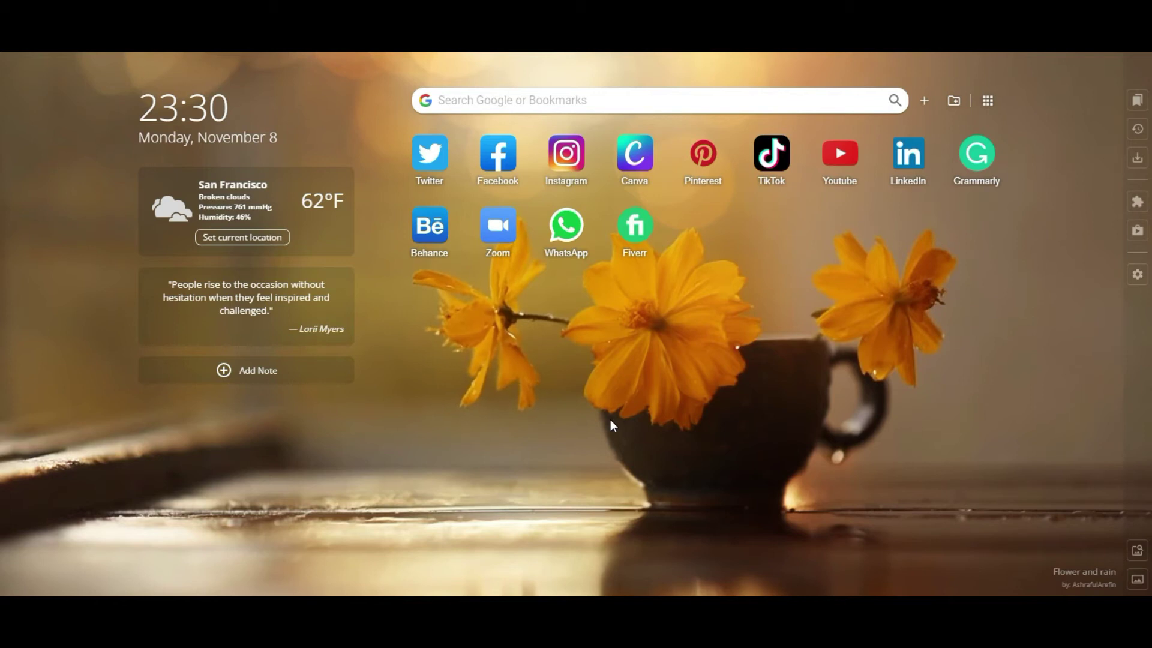
- Add a note reading "hellow" below the quote on the start page
mouse_move(294, 222)
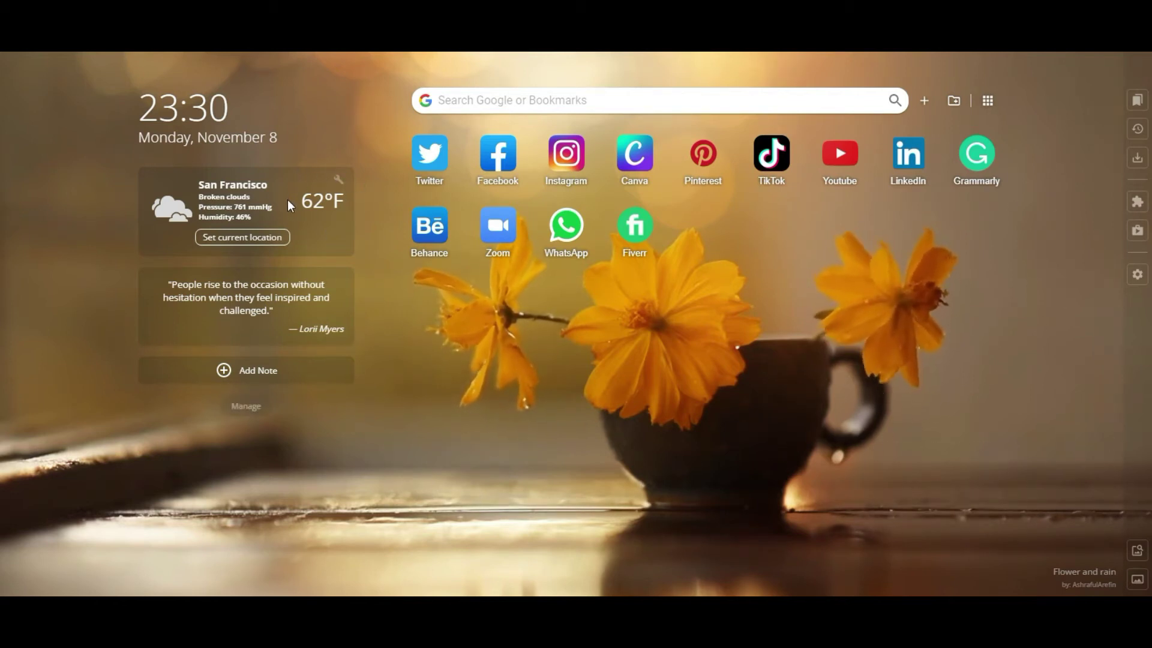
mouse_move(333, 269)
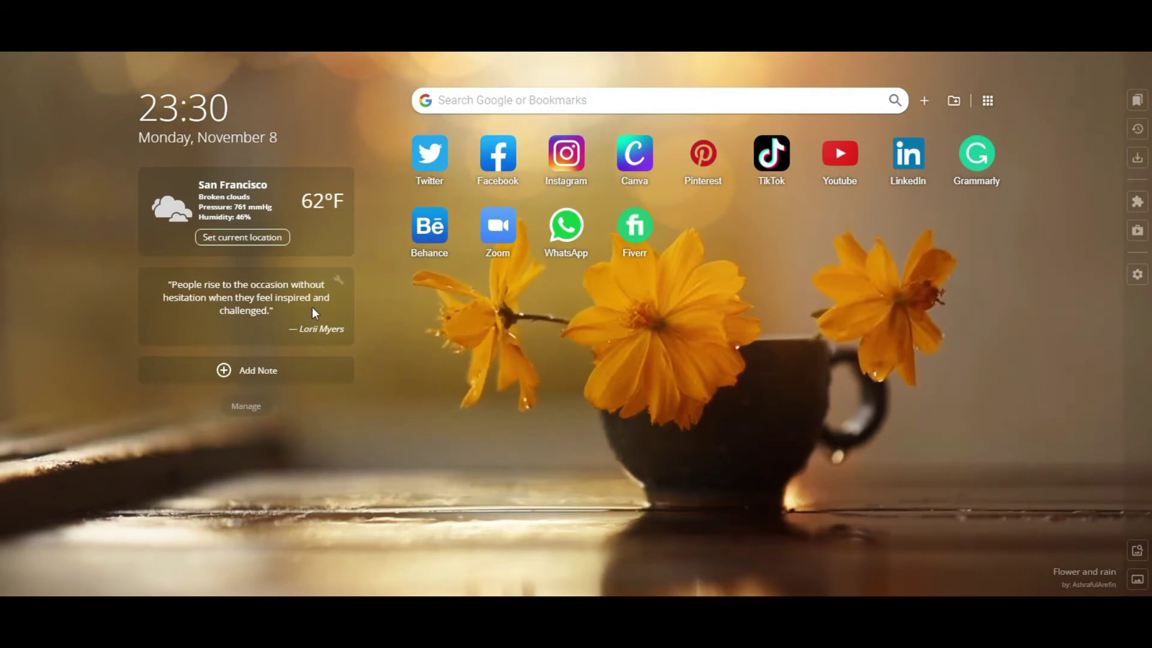
left_click(264, 371)
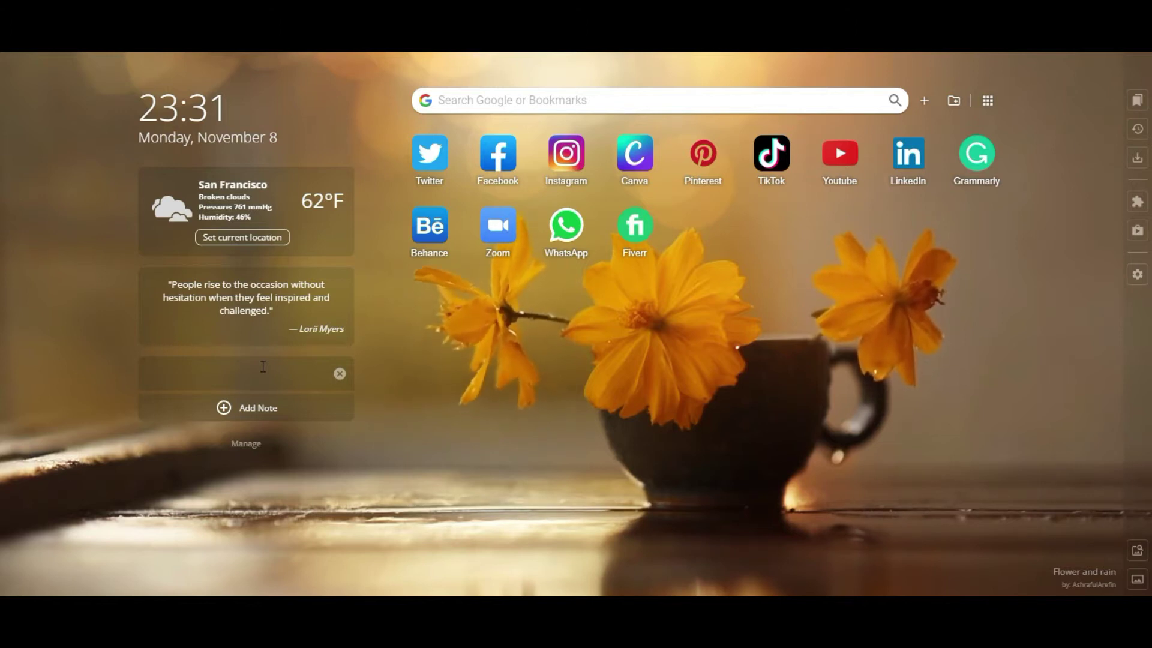
type("he")
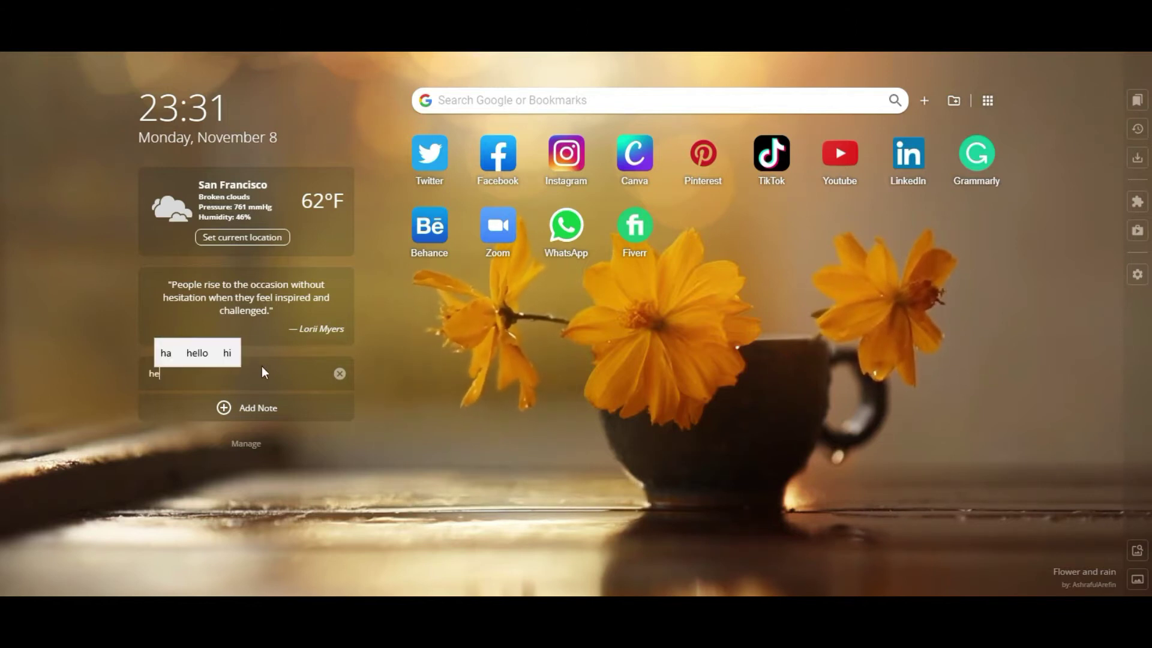
type("ll")
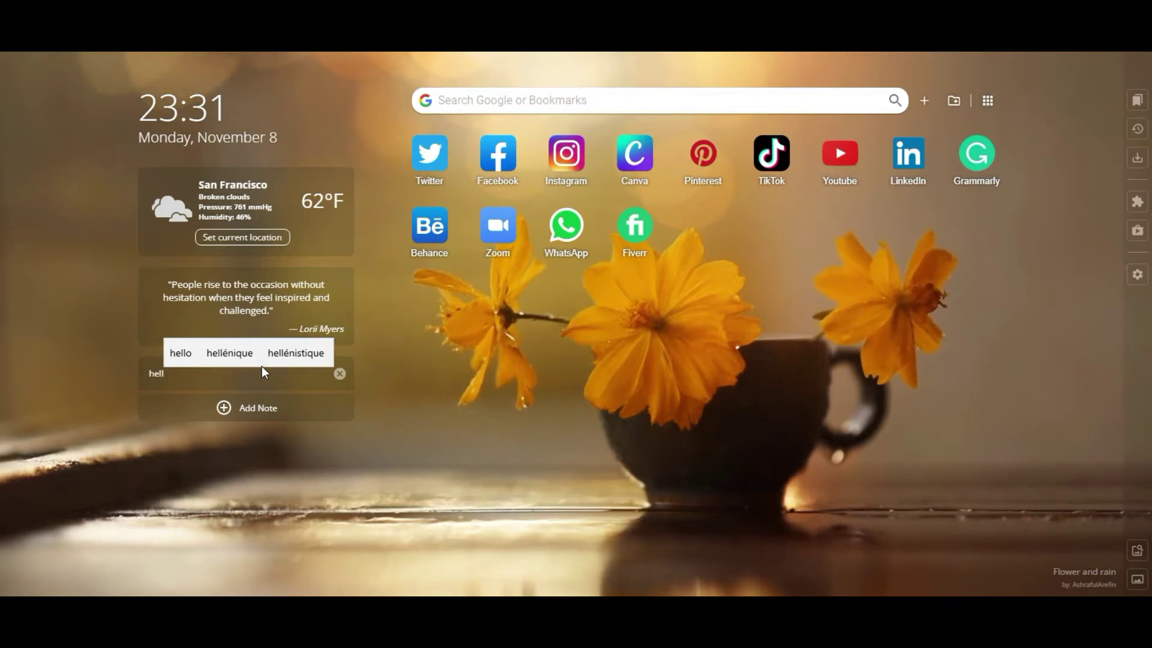
type("ow")
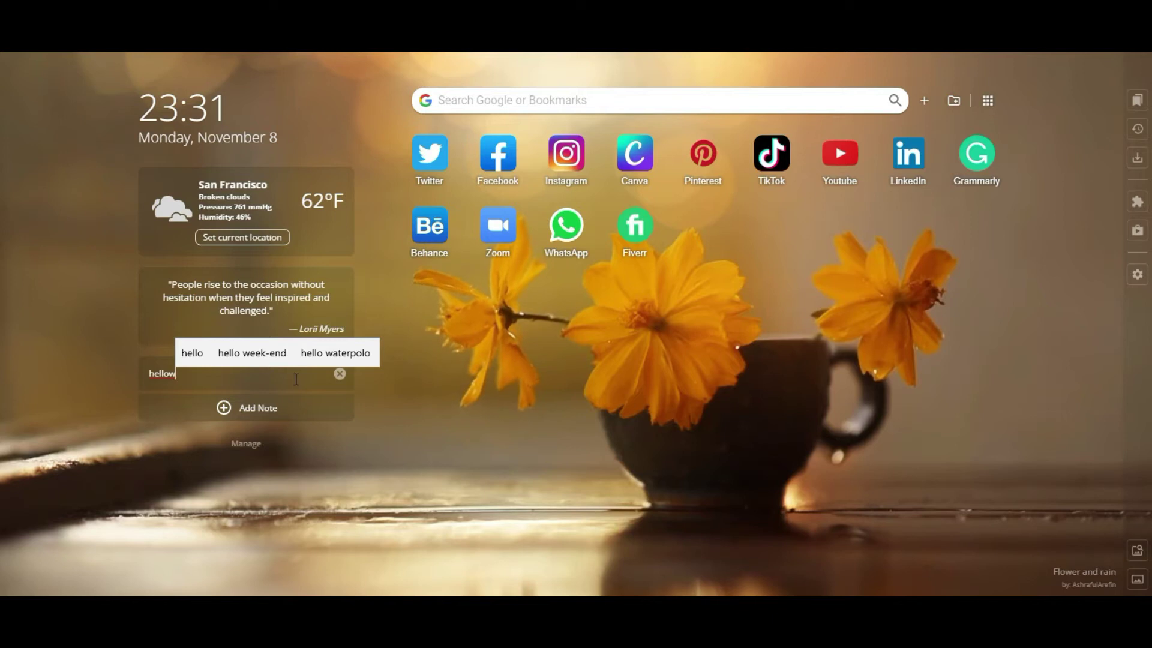
key("Return")
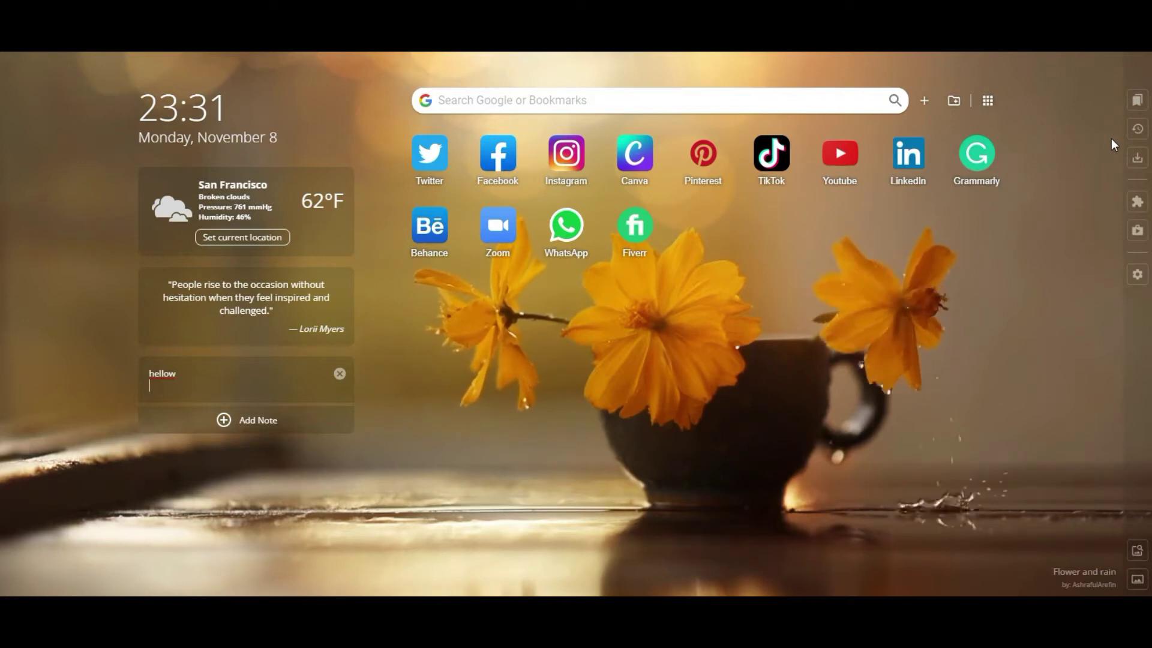
- Check the start page's shortcuts to bookmarks, history, downloads, extensions and the web store, plus the list of Google apps
left_click(1136, 102)
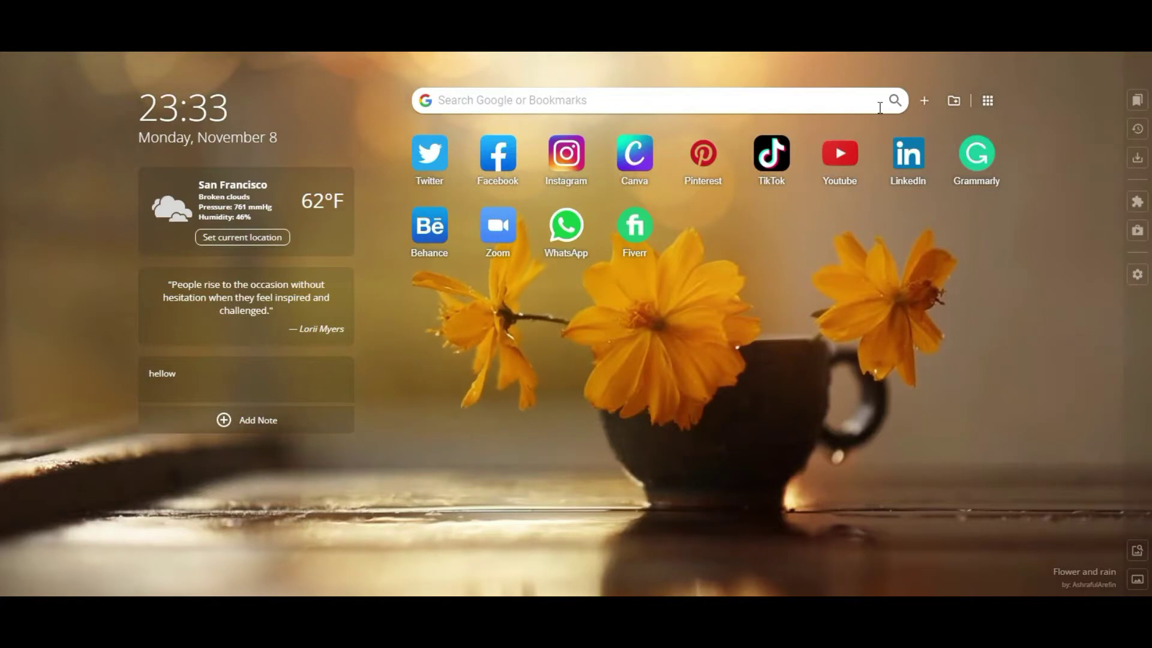
left_click(1138, 131)
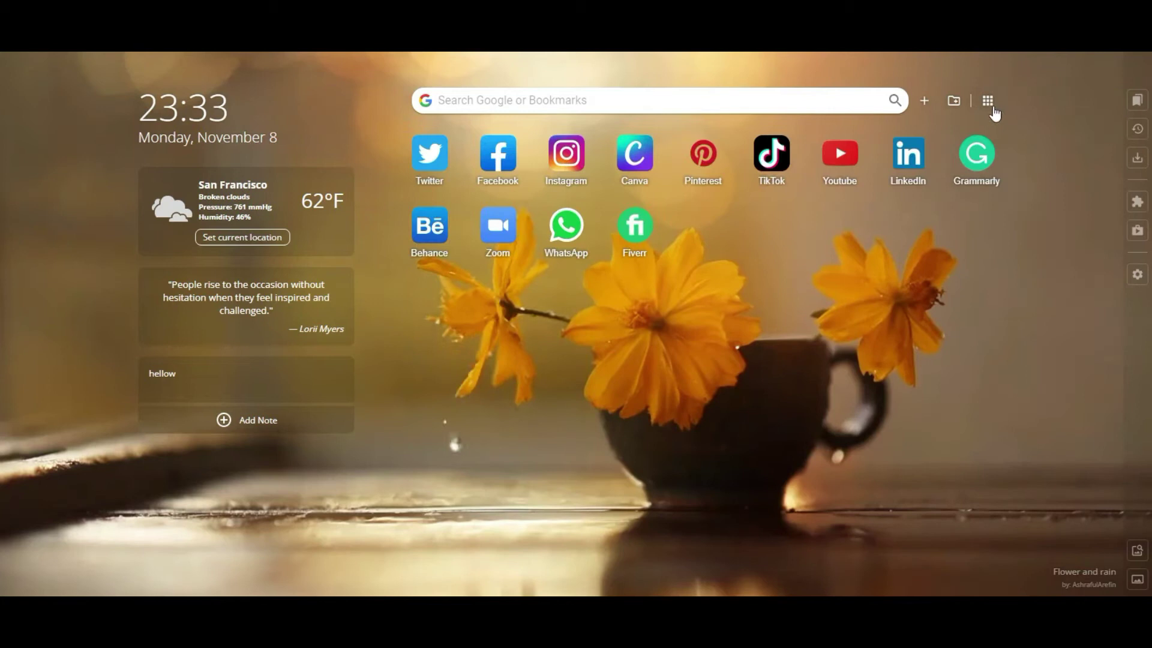
left_click(1138, 158)
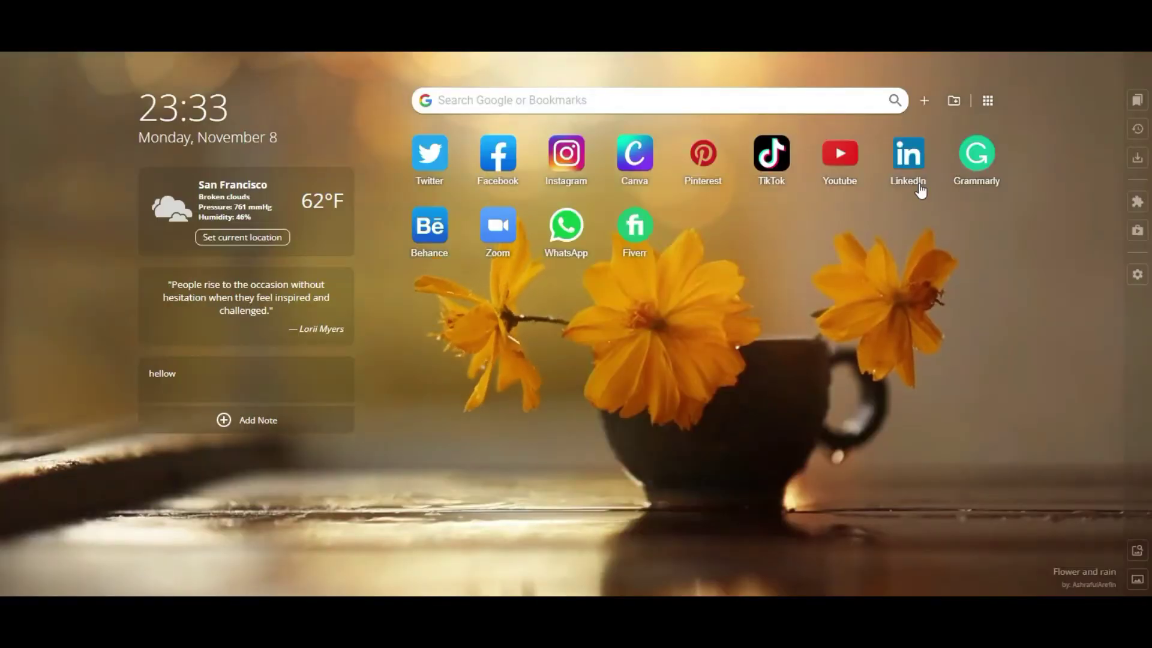
left_click(1142, 205)
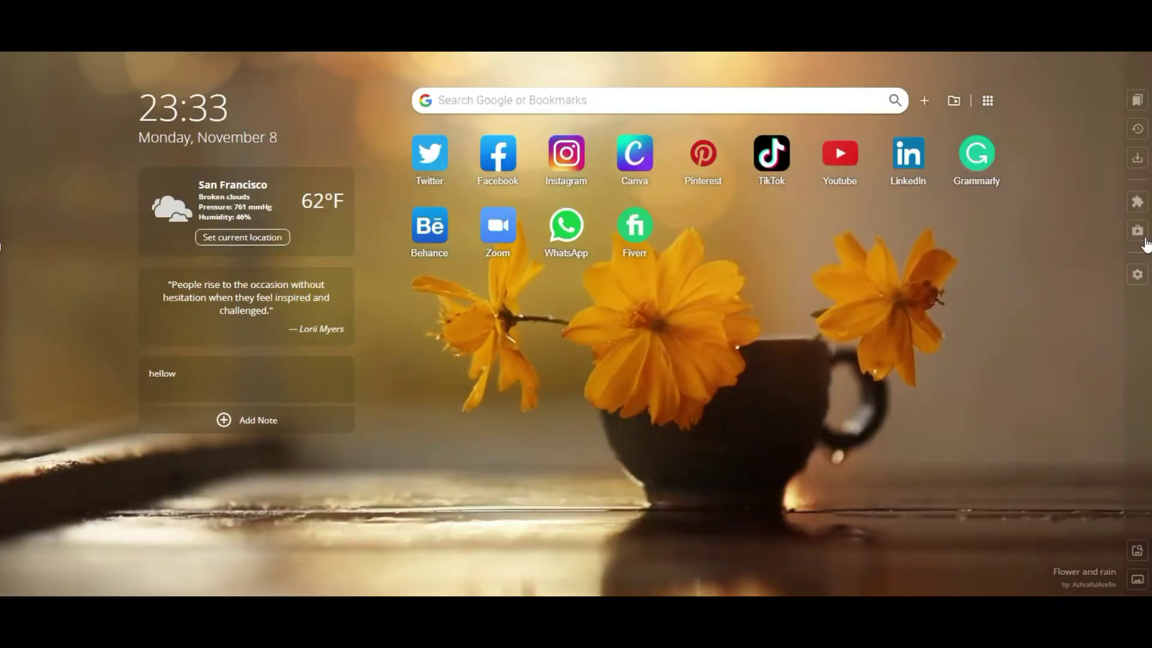
left_click(1138, 231)
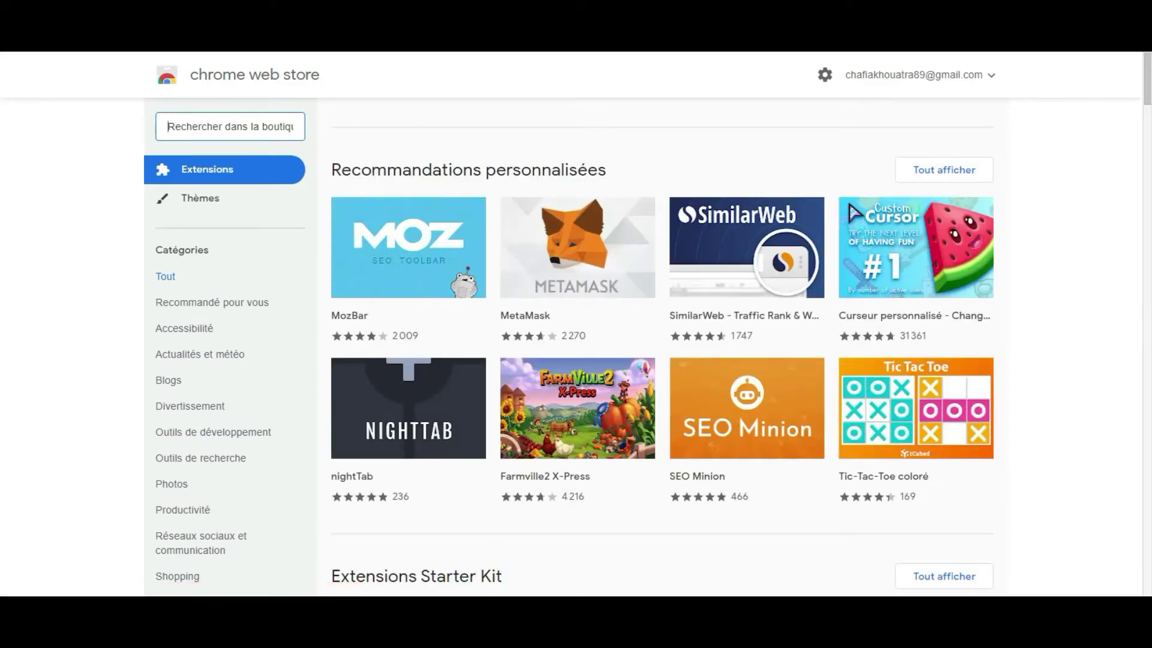
key("alt+Left")
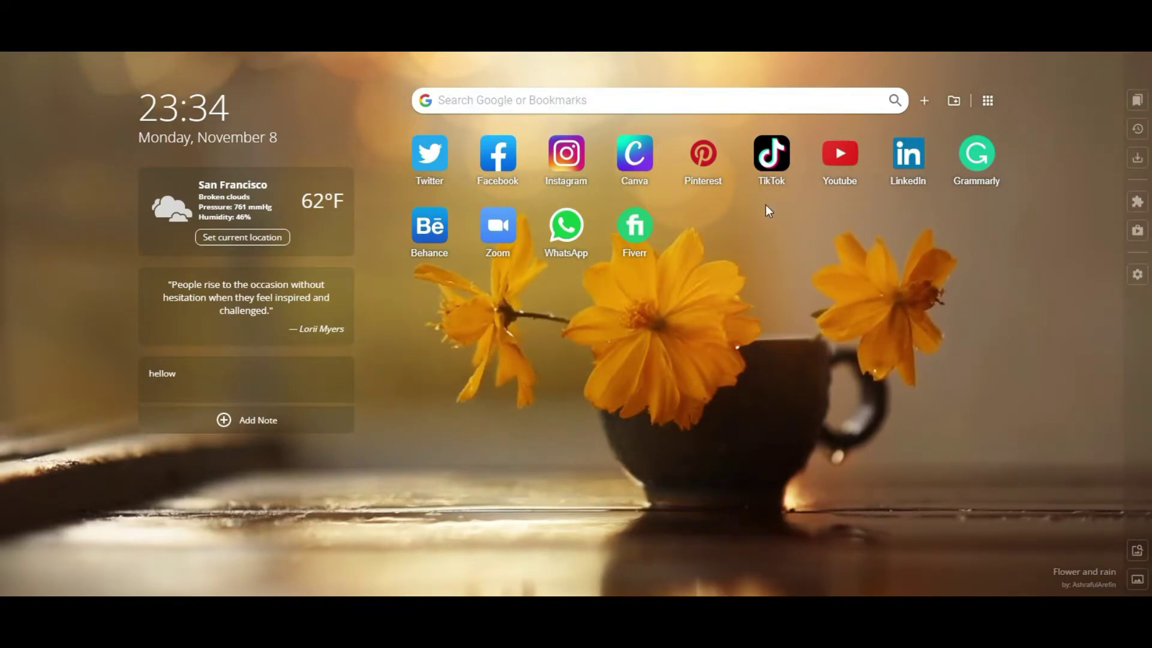
left_click(986, 100)
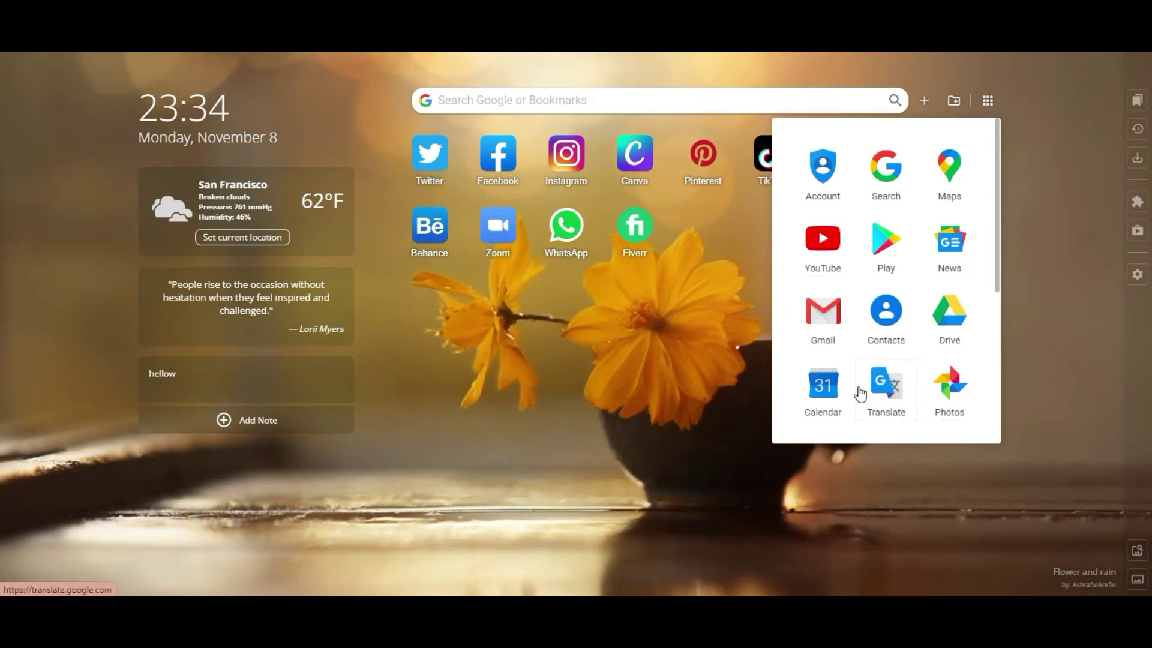
left_click(923, 62)
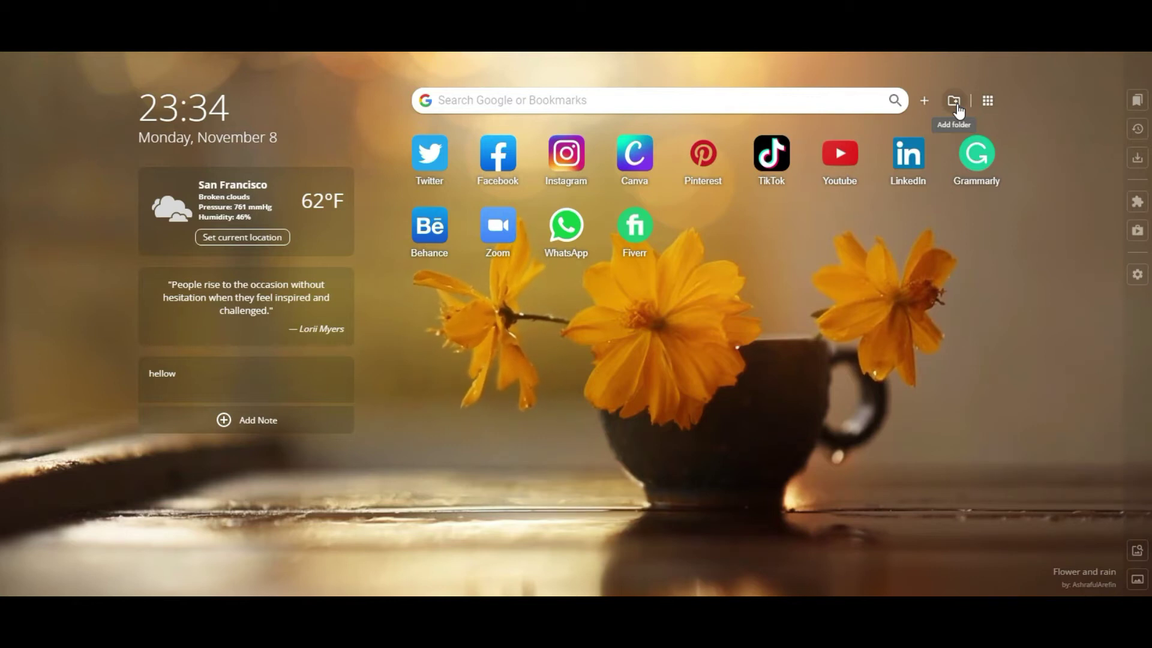
- Create a bookmark folder named "hi", look inside it and return to the start page
left_click(955, 102)
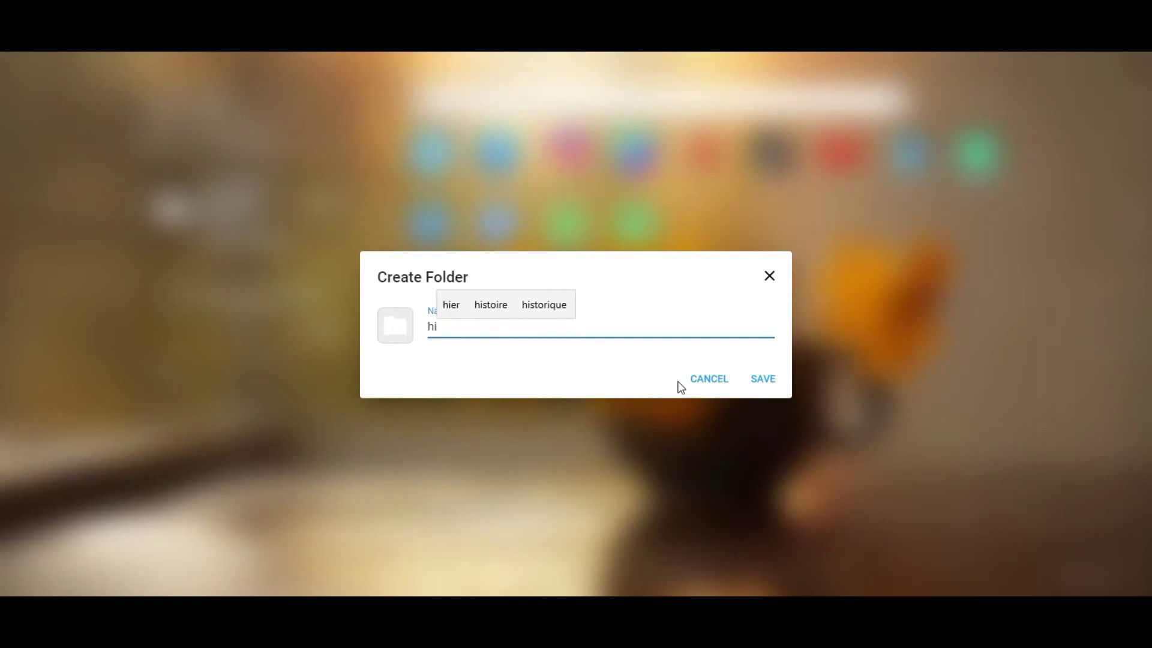
left_click(758, 379)
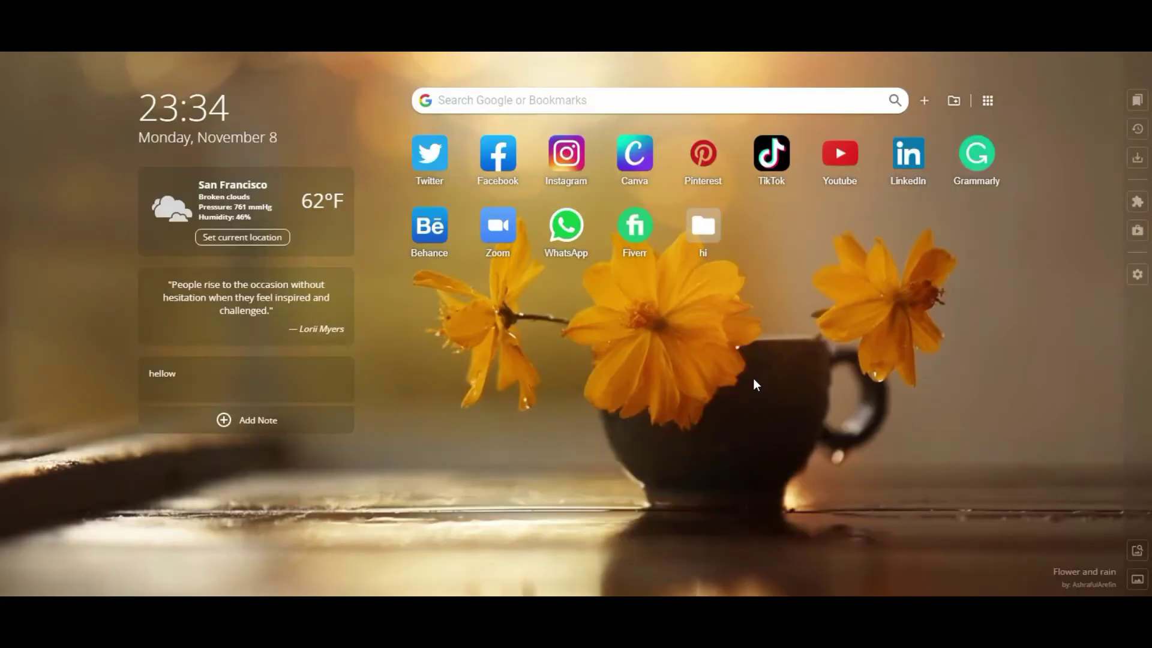
left_click(697, 226)
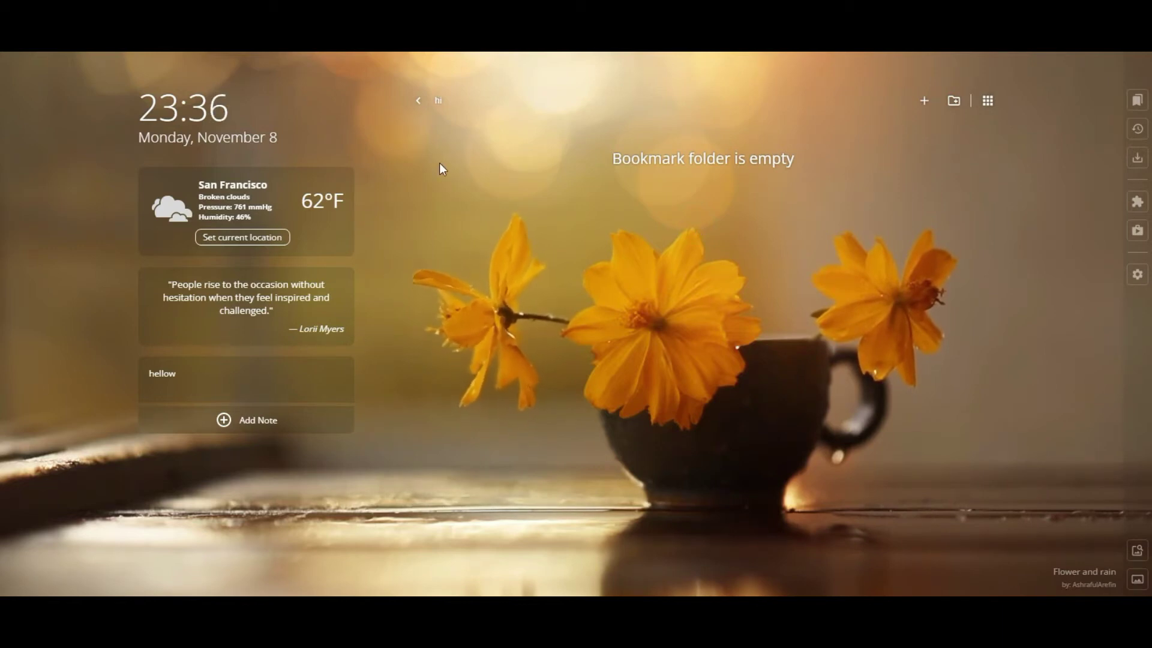
left_click(417, 103)
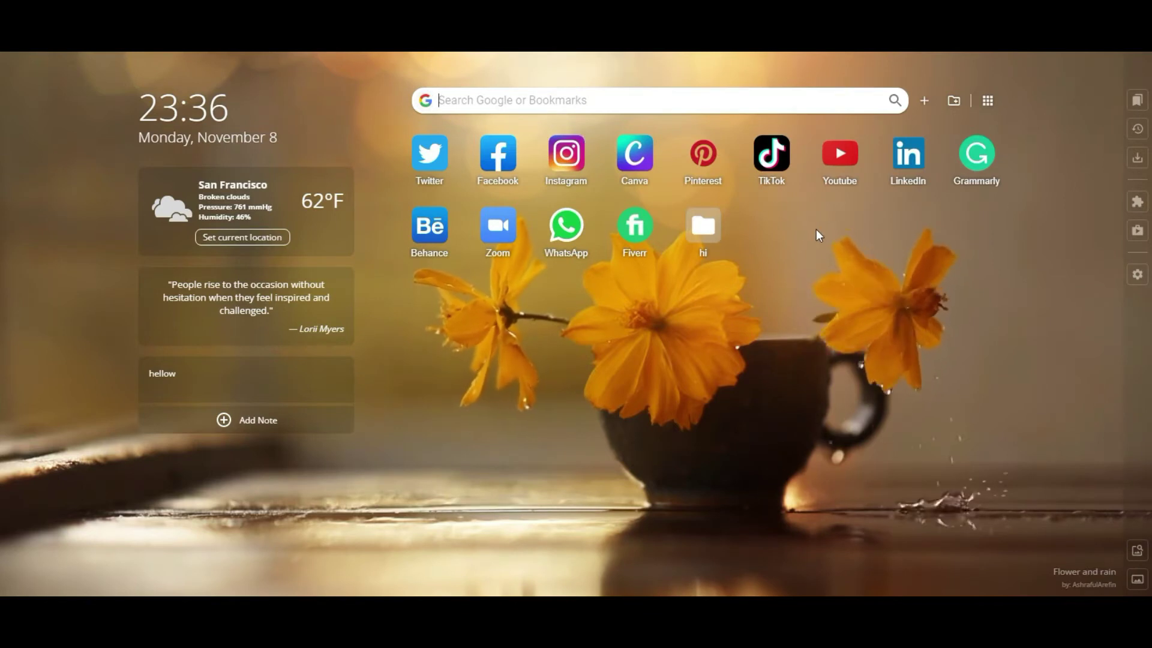
- Delete the "hi" bookmark folder from the start page and confirm its removal
right_click(710, 233)
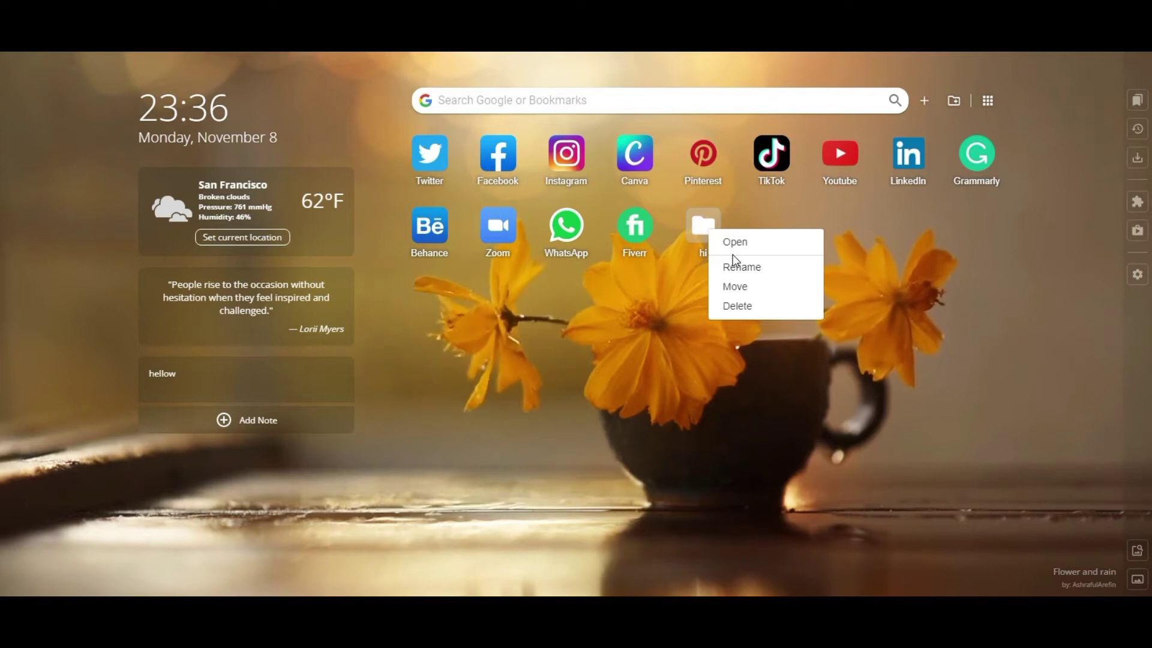
left_click(756, 318)
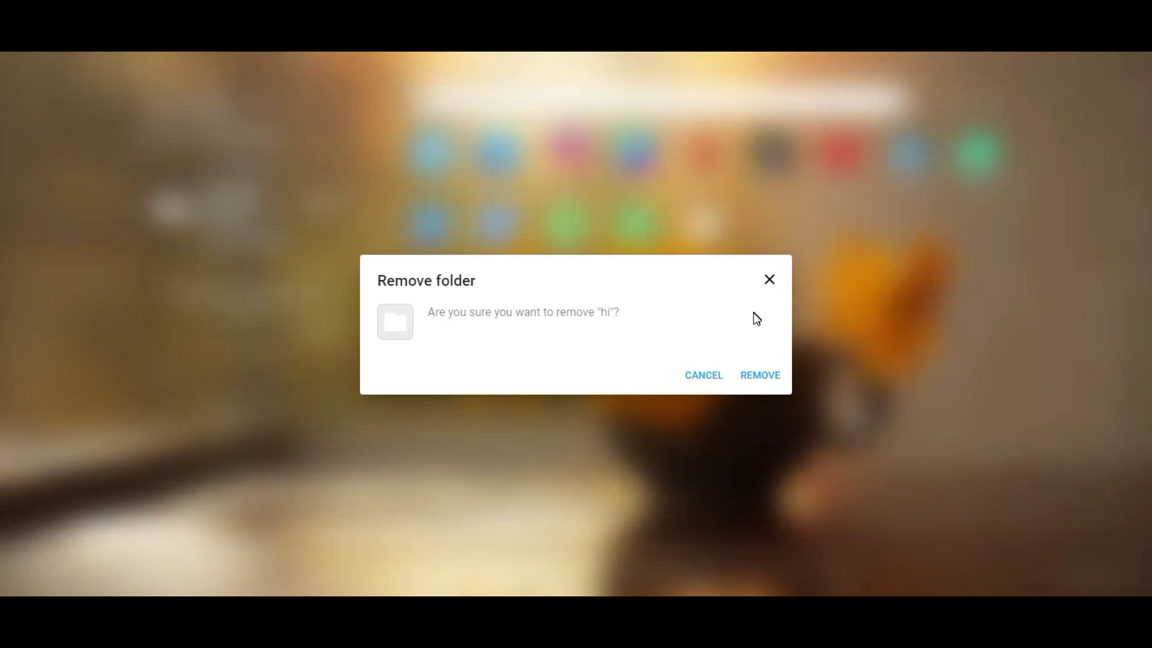
left_click(761, 376)
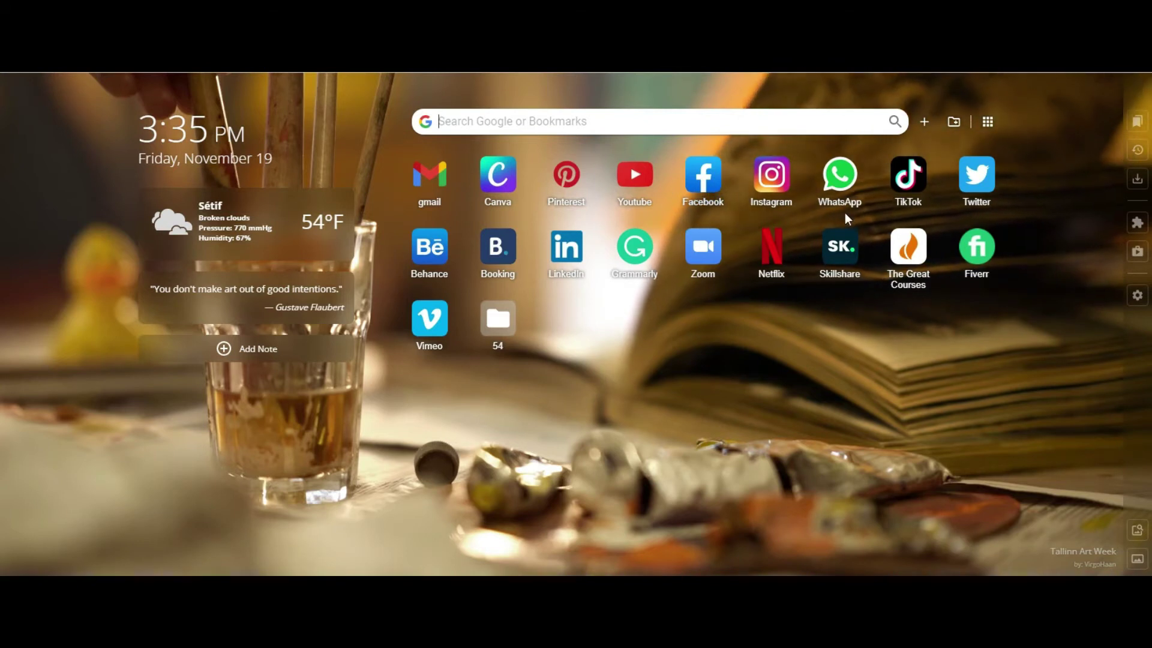
- Create a bookmark folder named "site web" on the start page
left_click(954, 126)
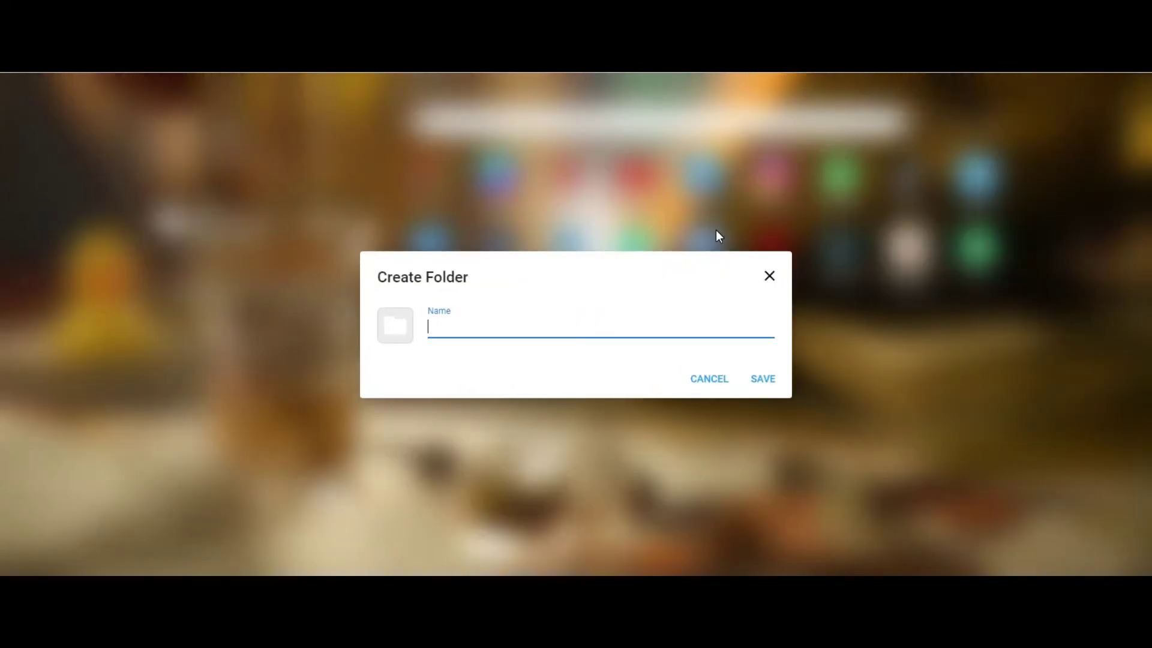
type("s")
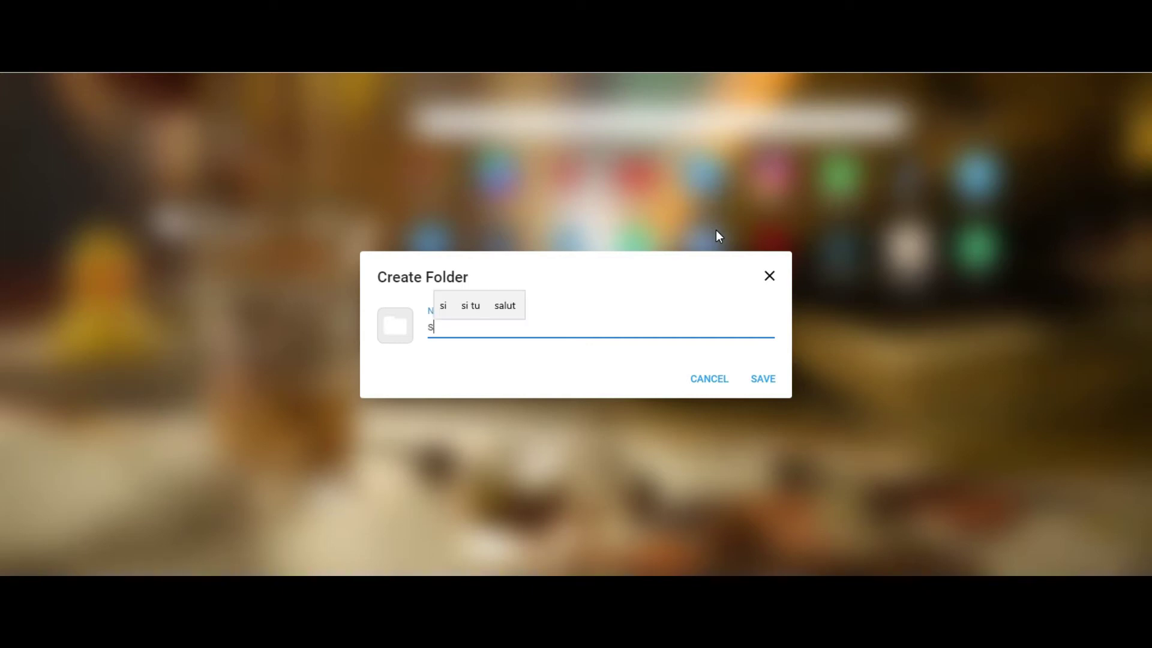
type("ite ")
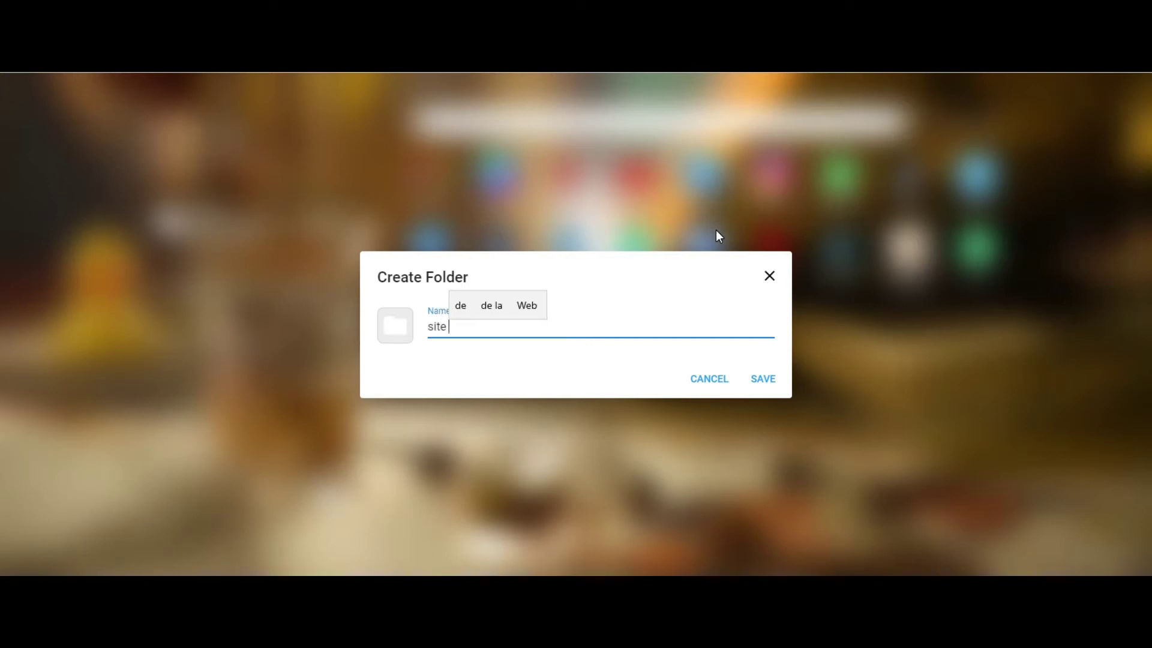
type("web")
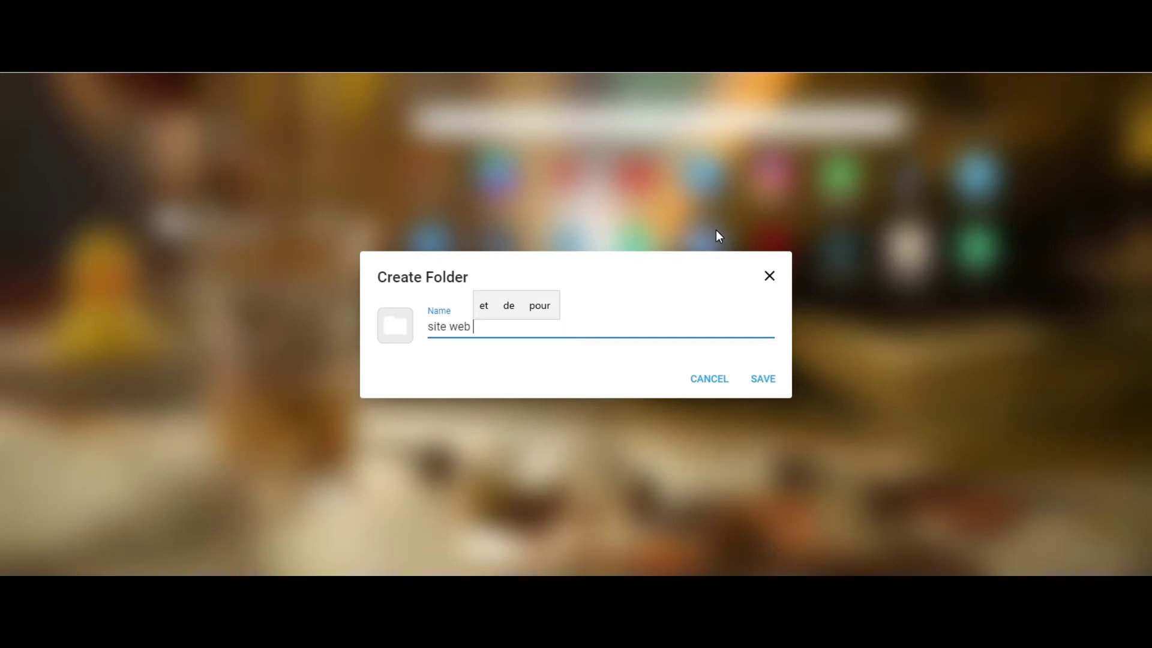
left_click(762, 380)
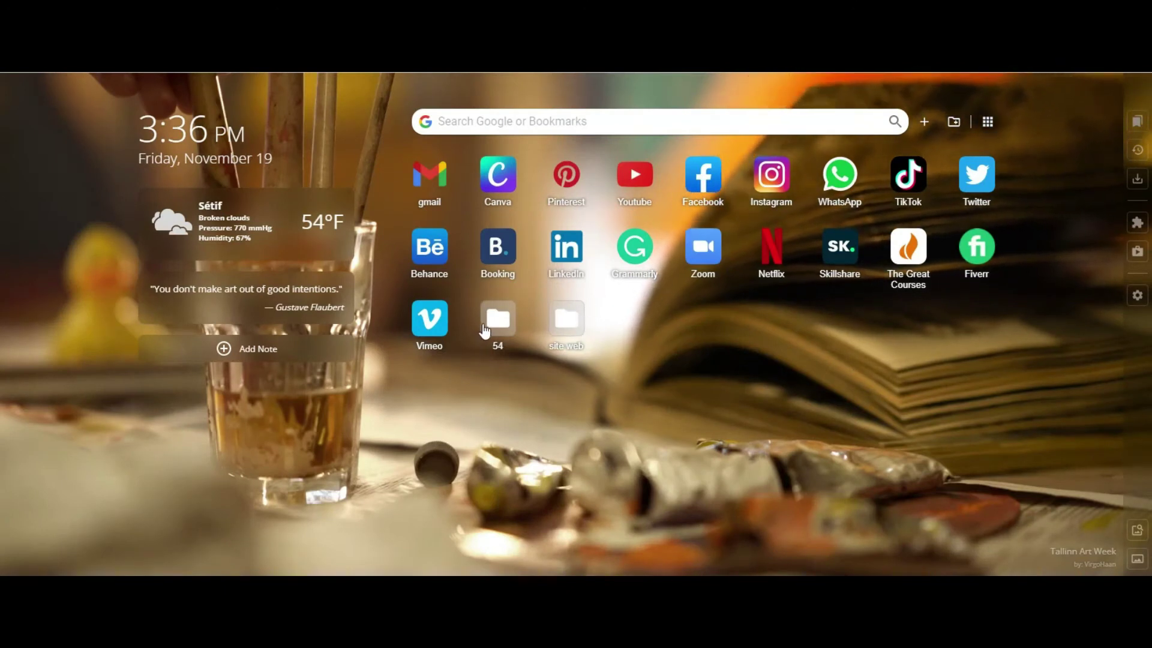
left_click(921, 121)
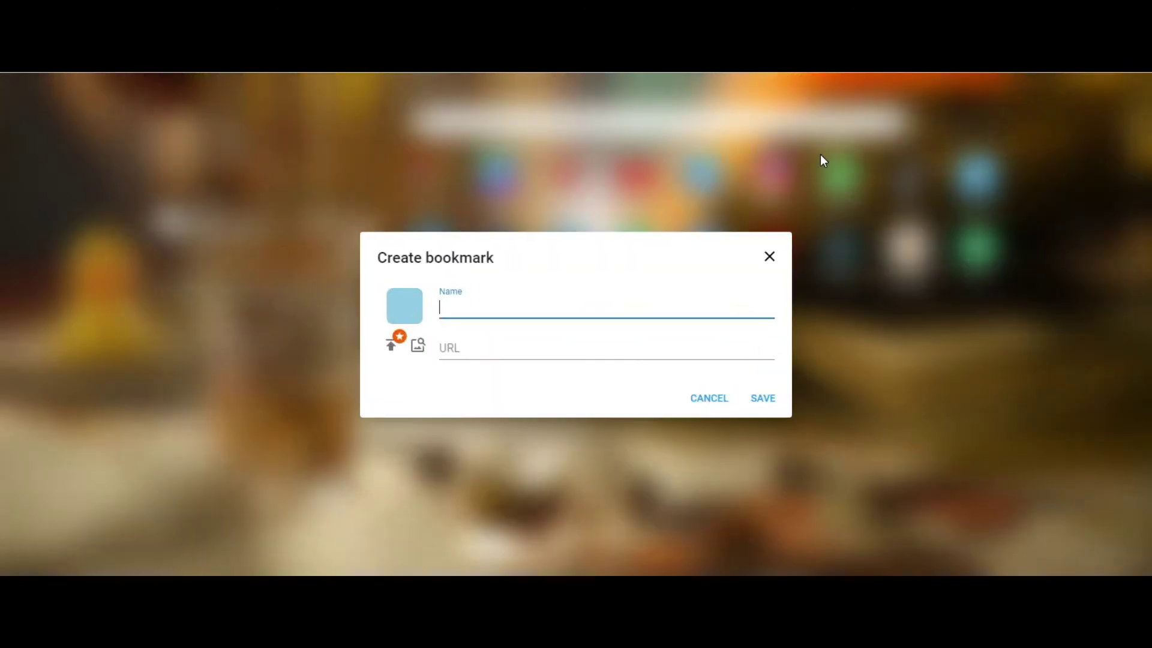
type("google")
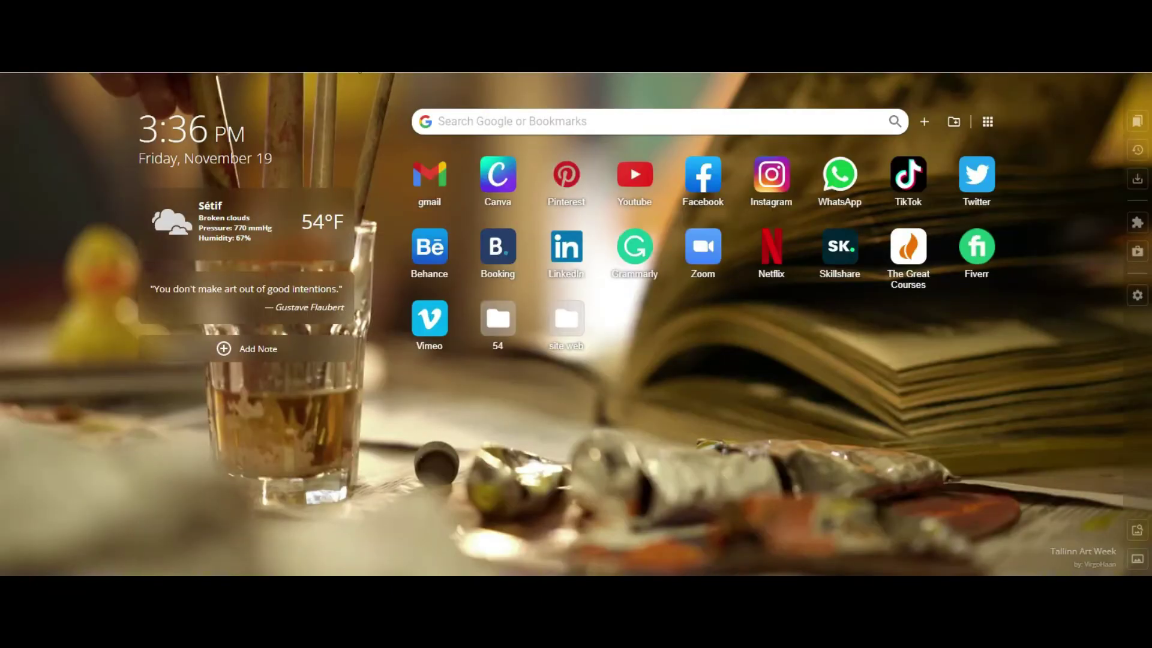
left_click(360, 73)
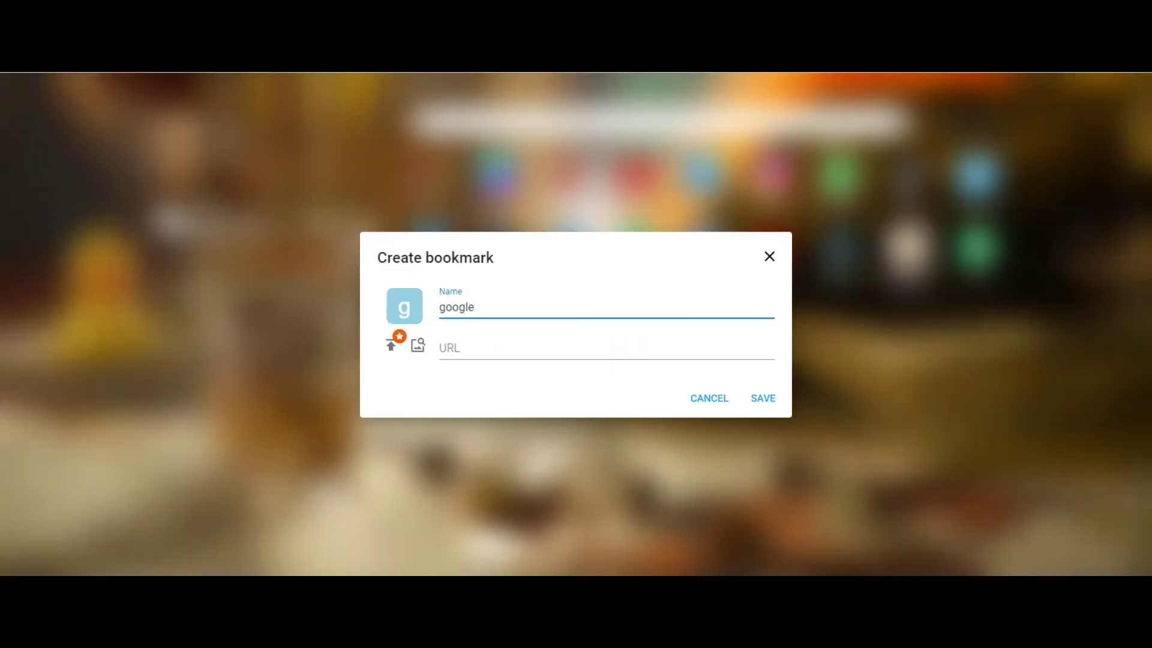
left_click(463, 351)
type("https://www.google.dz/?gws_rd=cr&ei=LQMWWIe2BoTPa_zlm5gD")
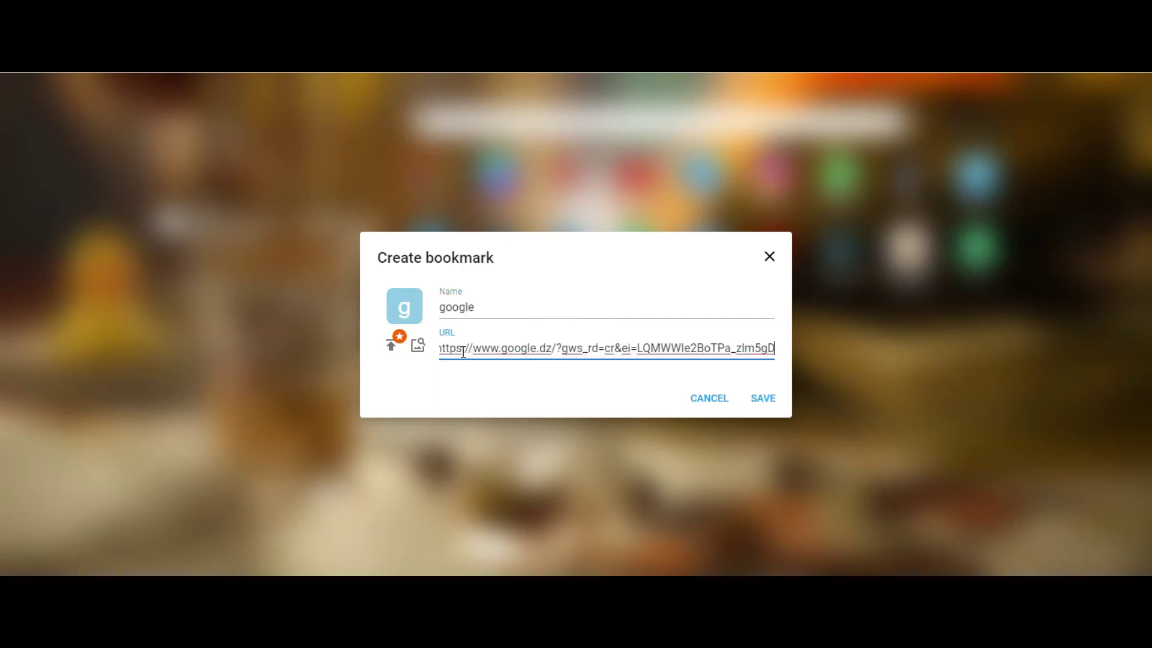
left_click(761, 398)
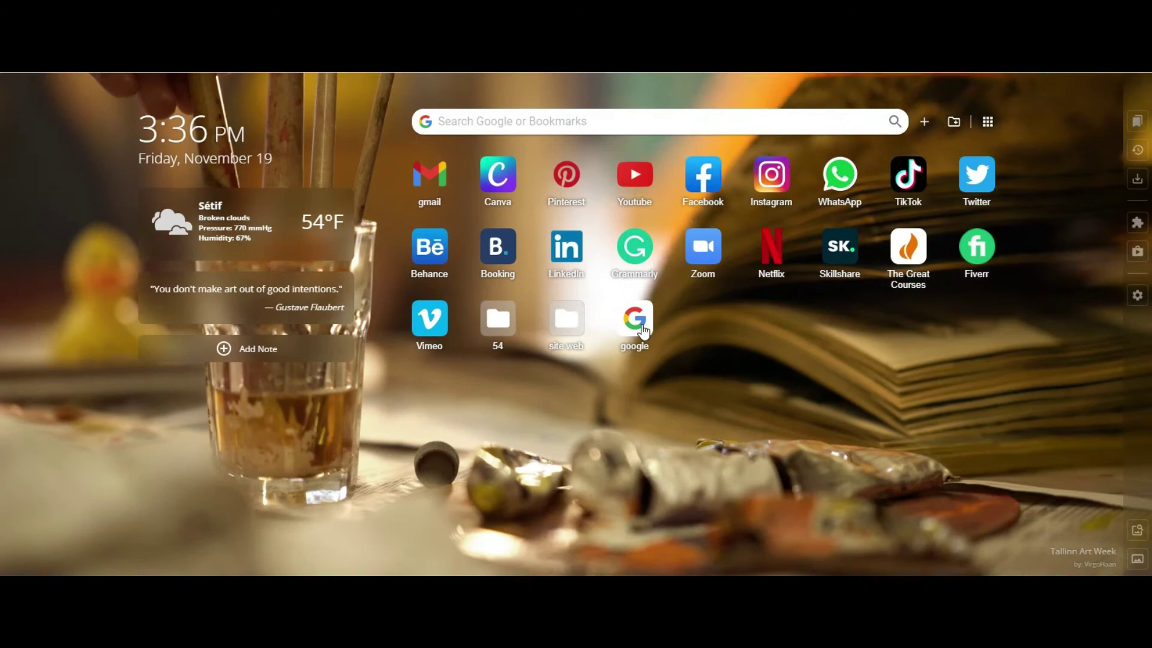
- Move the google bookmark into the "site web" folder, look inside the folder and return to the start page
left_click_drag(645, 328, 571, 324)
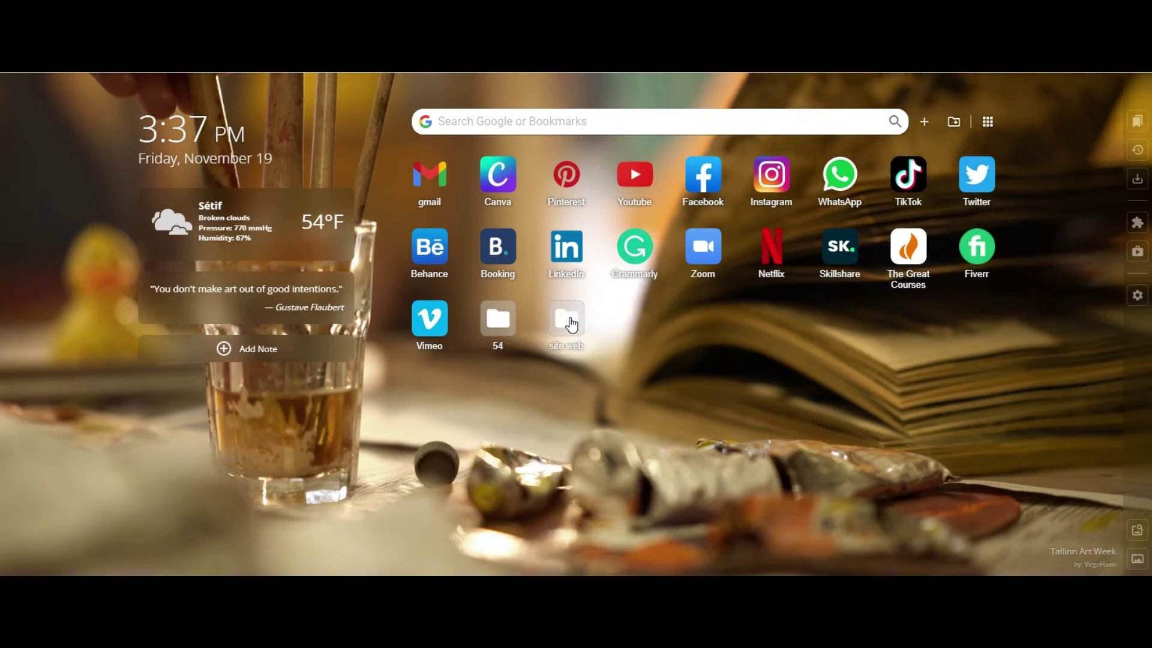
left_click(570, 324)
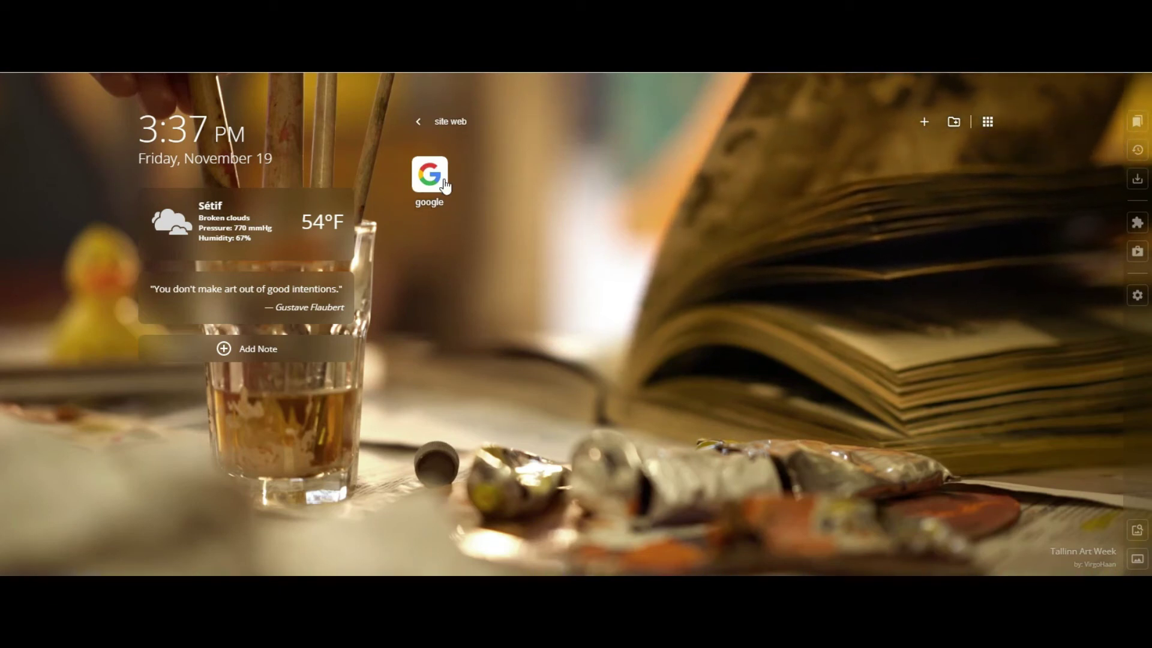
left_click(418, 122)
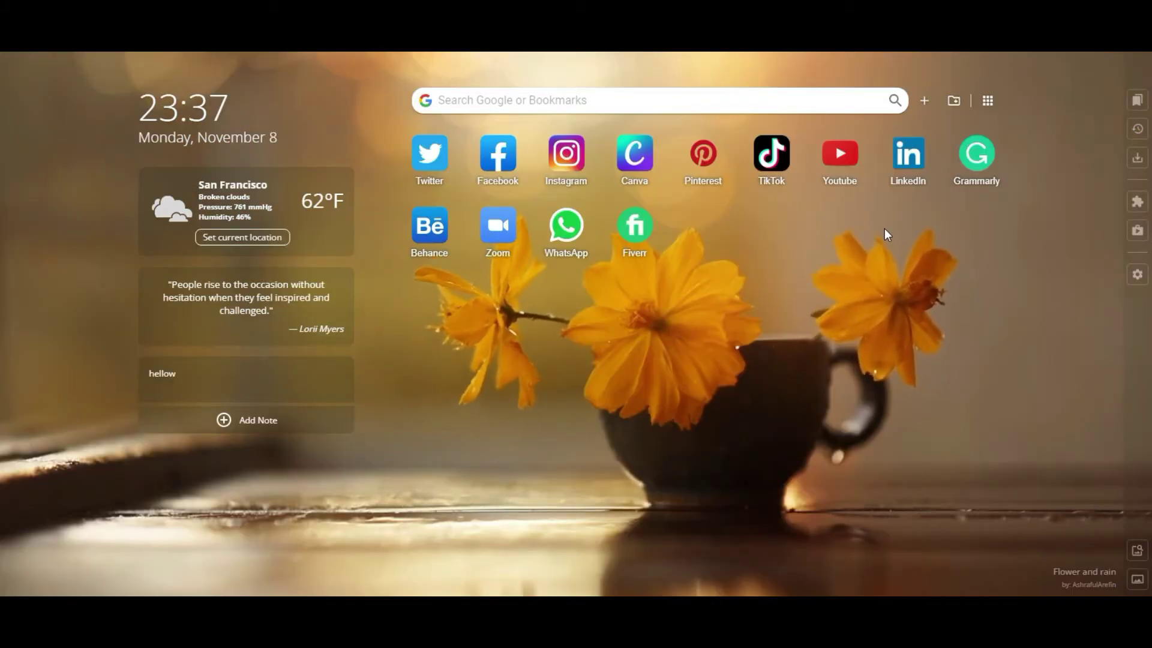
- Set the weather widget's location to Sétif, Algeria, and delete the note reading "hellow"
left_click(215, 239)
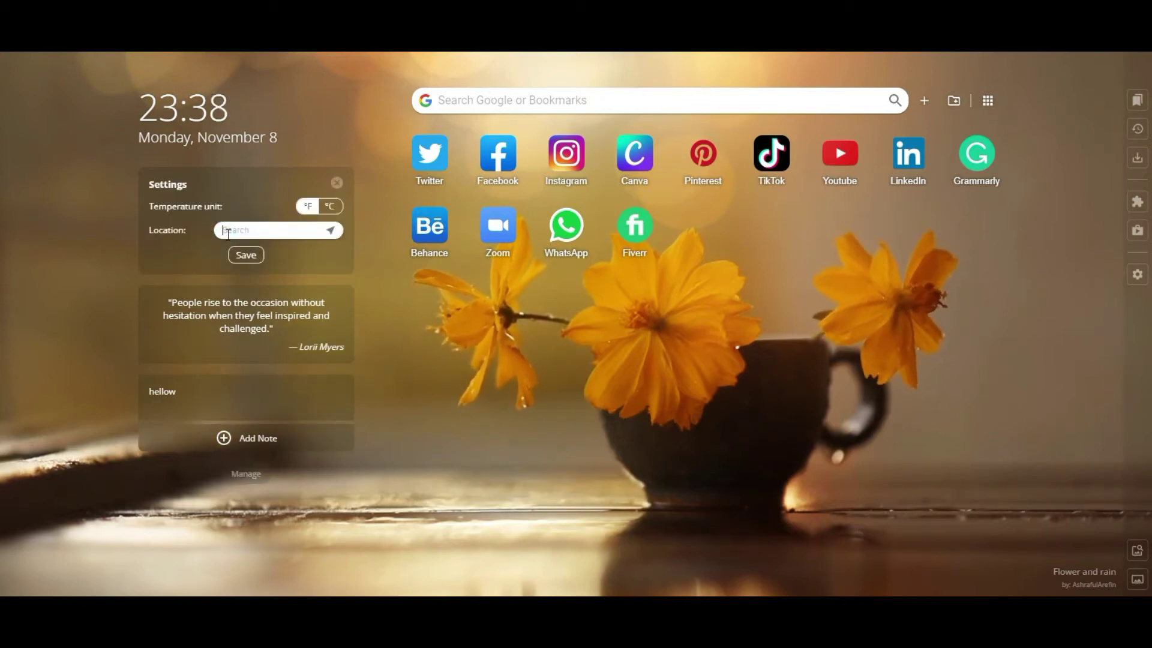
left_click(229, 233)
type("s")
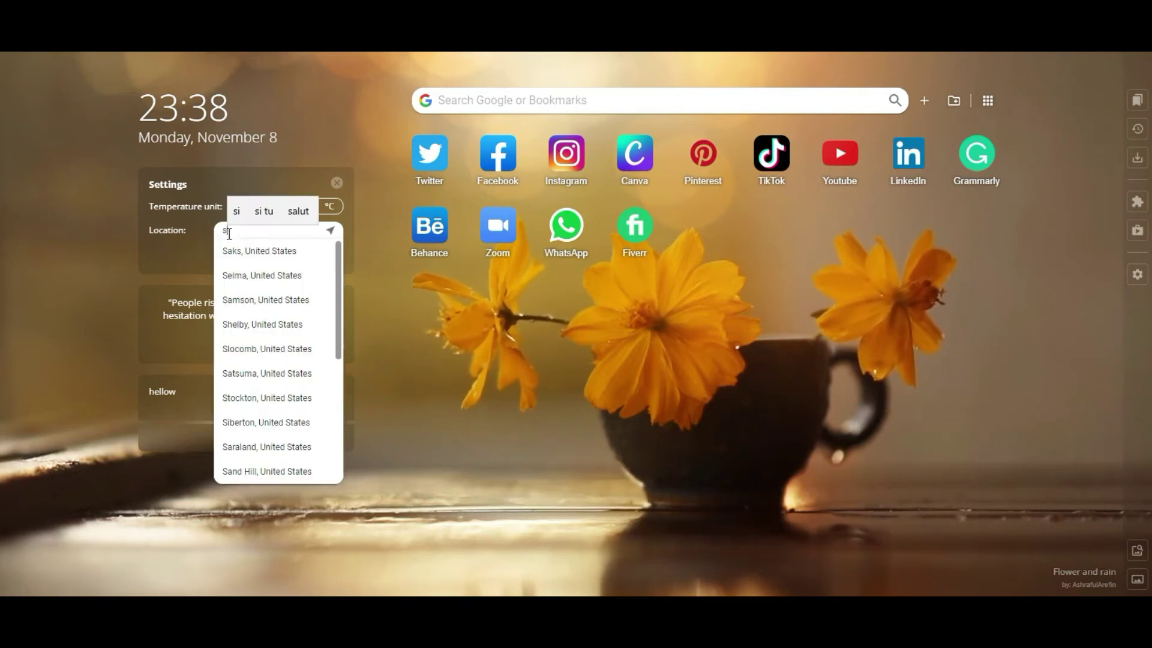
type("e")
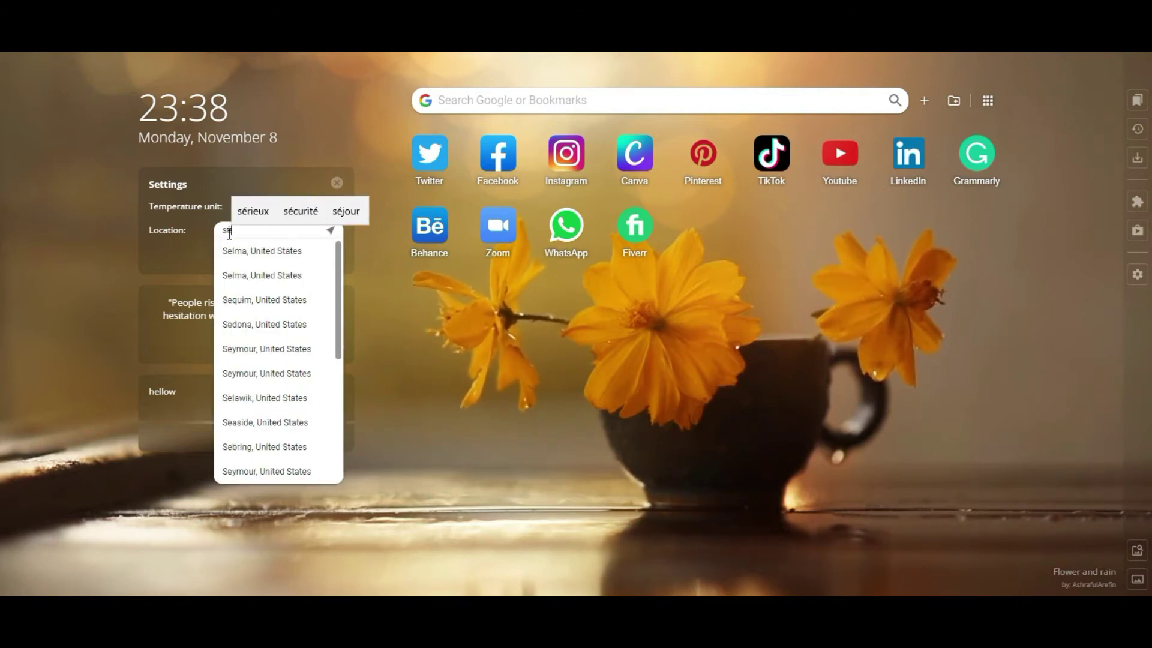
type("ti")
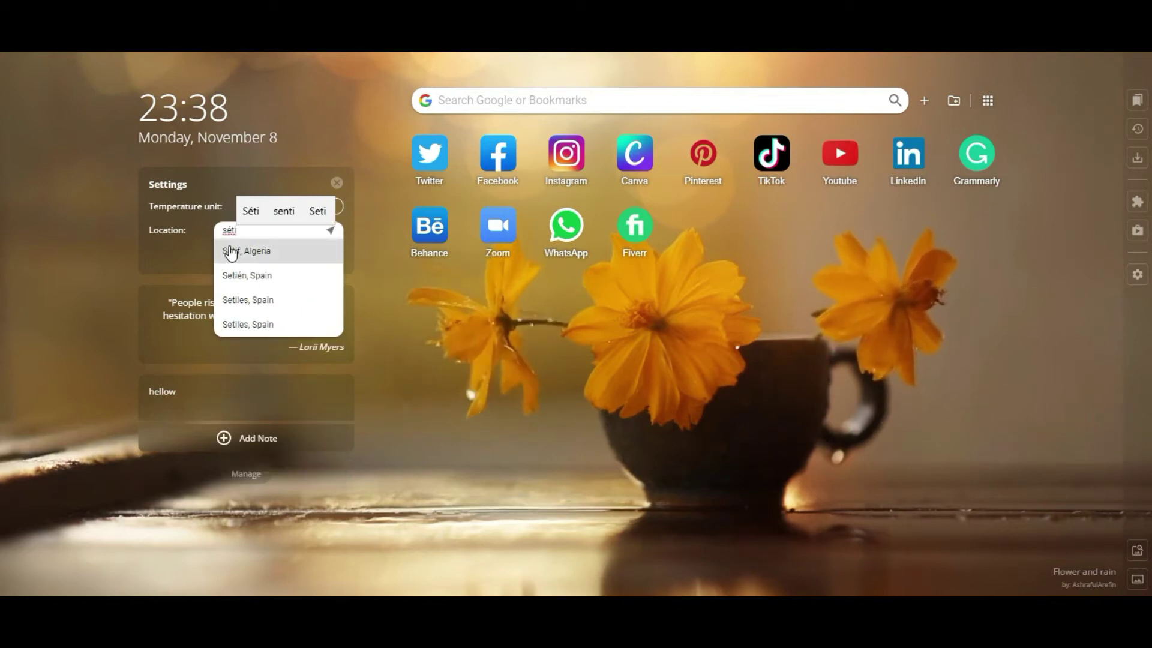
left_click(230, 251)
left_click(238, 254)
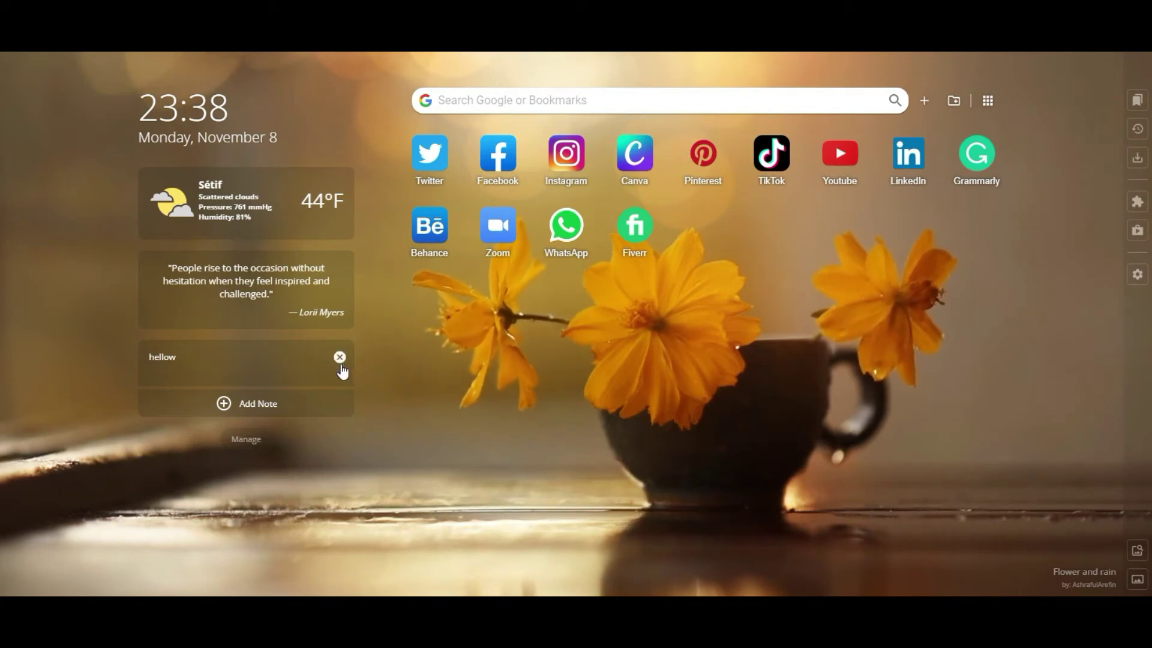
left_click(339, 357)
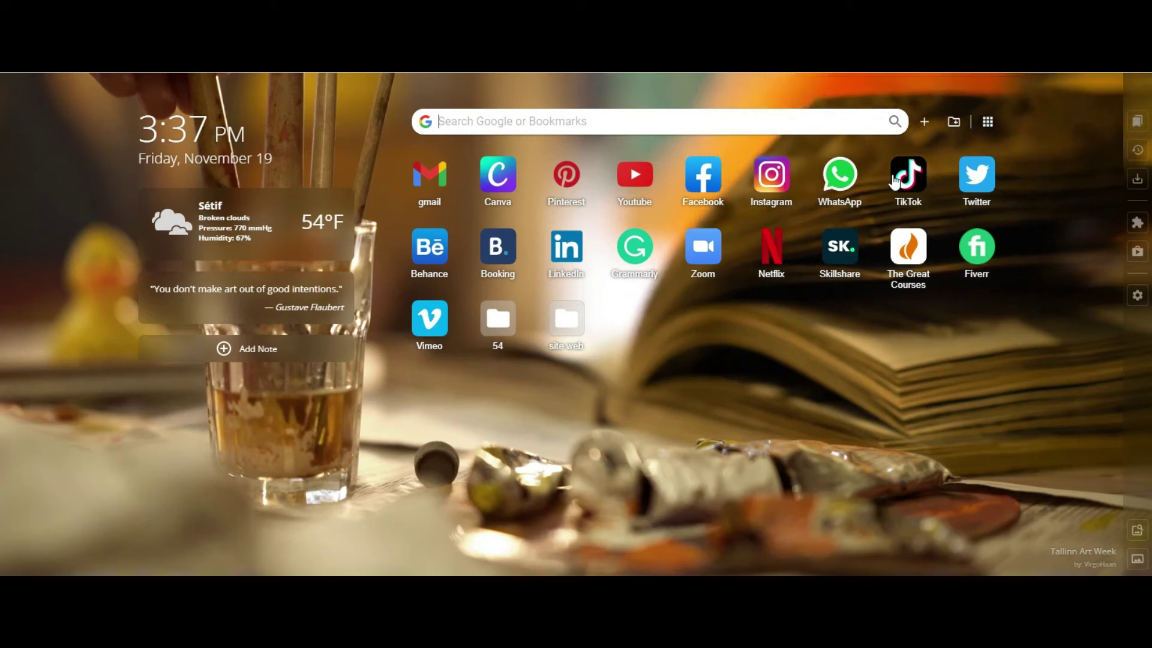
- Review the general and search settings, including the search engine choices, and switch the startup focus option on and back off
left_click(1135, 303)
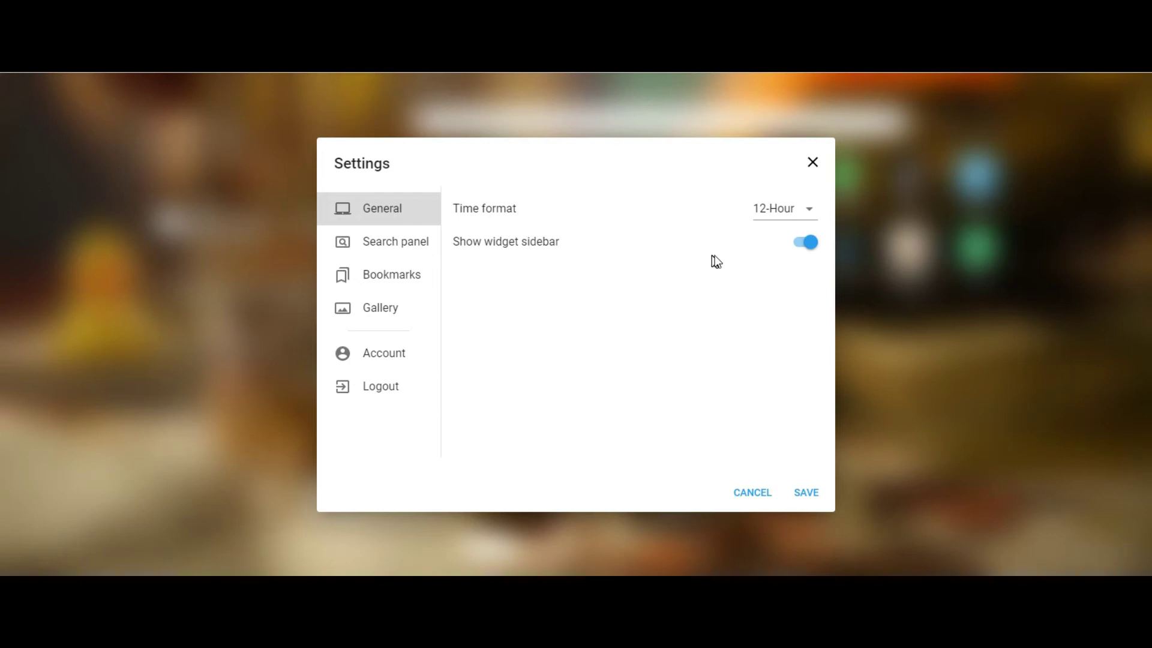
left_click(415, 237)
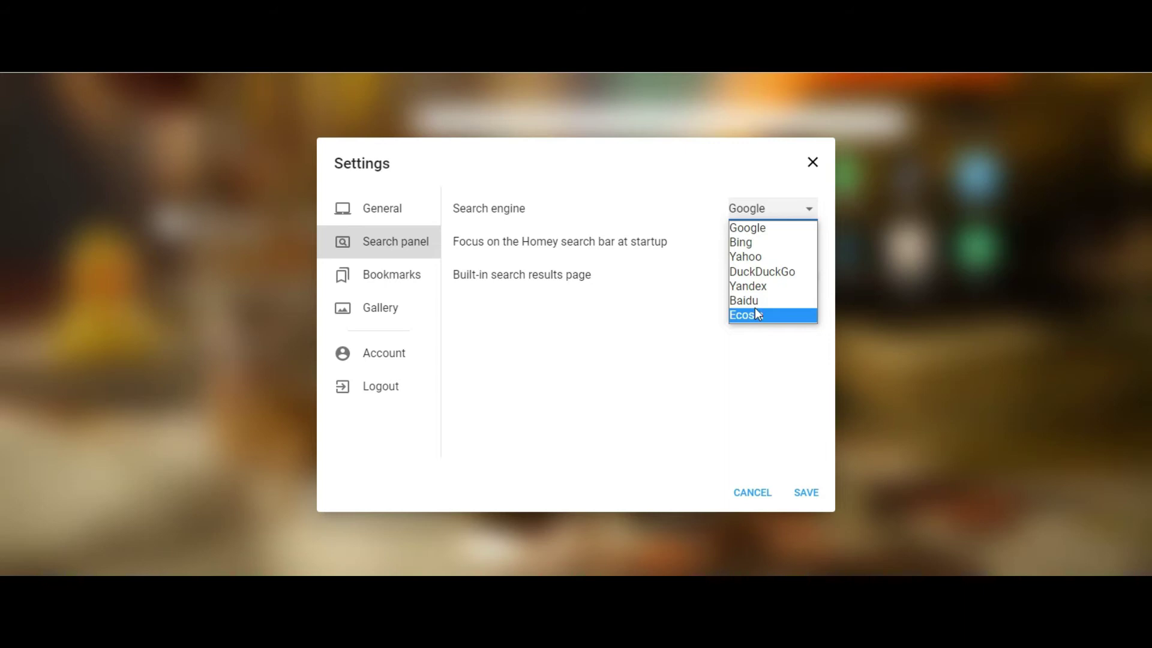
left_click(550, 314)
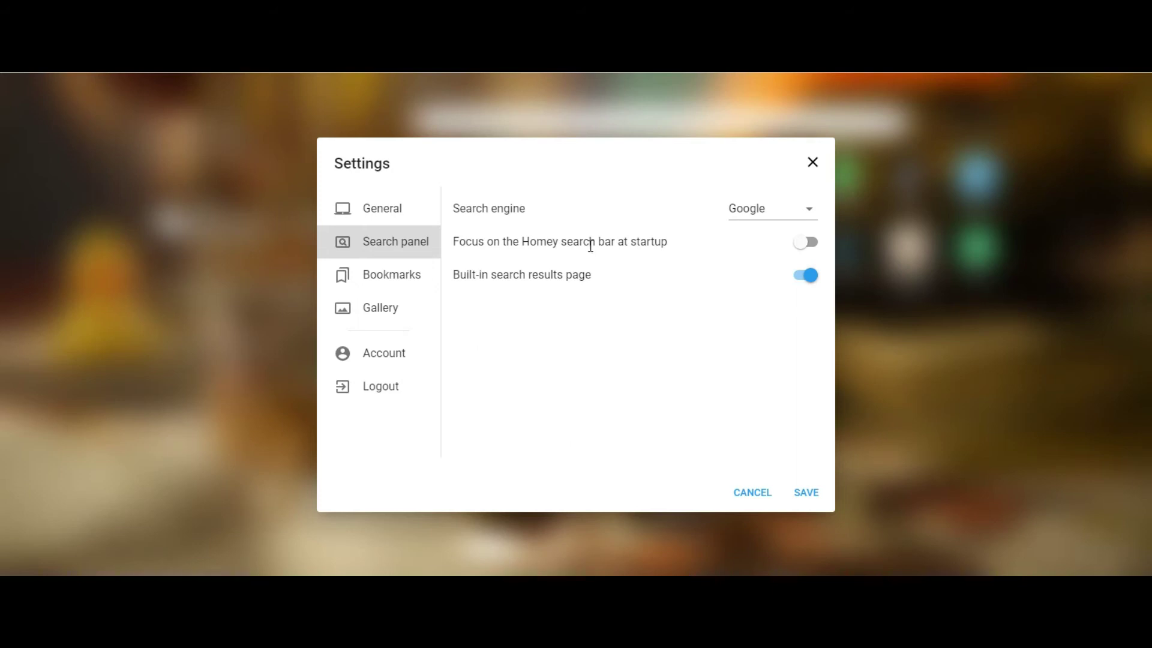
left_click(809, 245)
left_click(809, 244)
- Review the bookmark settings' root folder choices and keep the maximum tiles in a row at 12
left_click(415, 290)
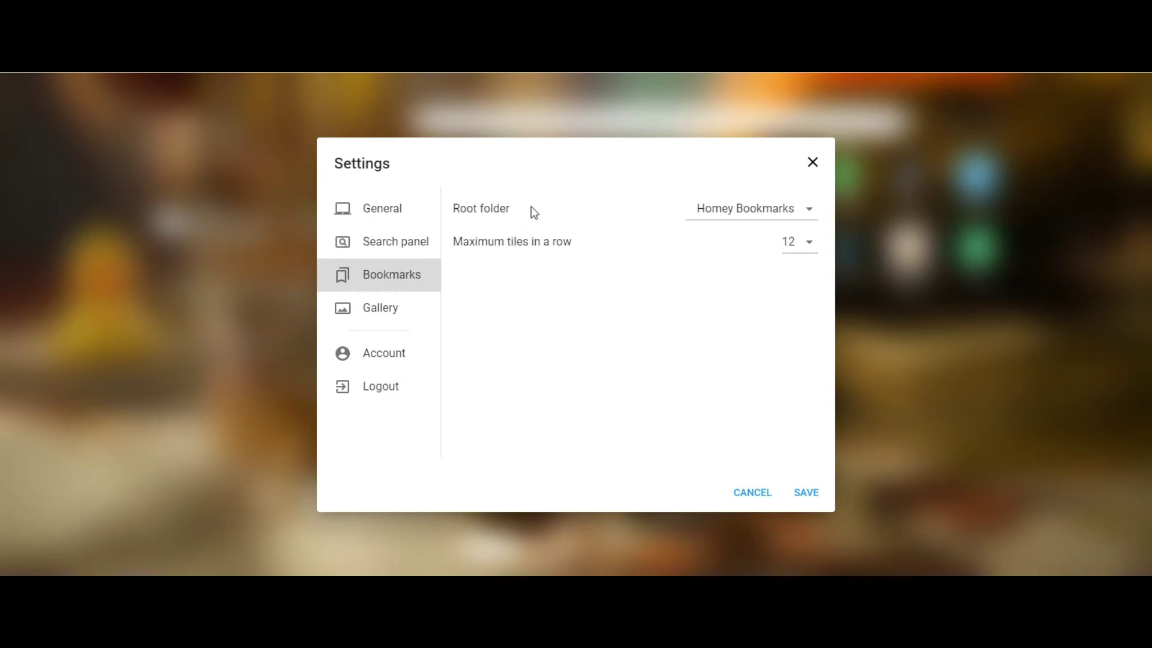
left_click(773, 219)
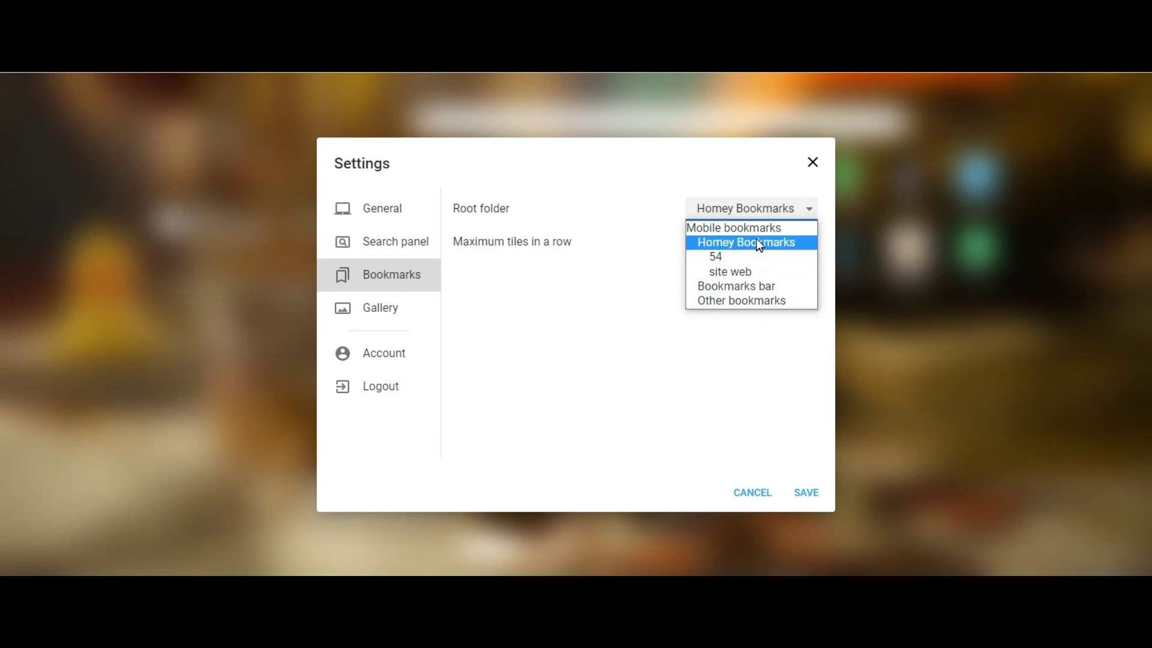
left_click(784, 213)
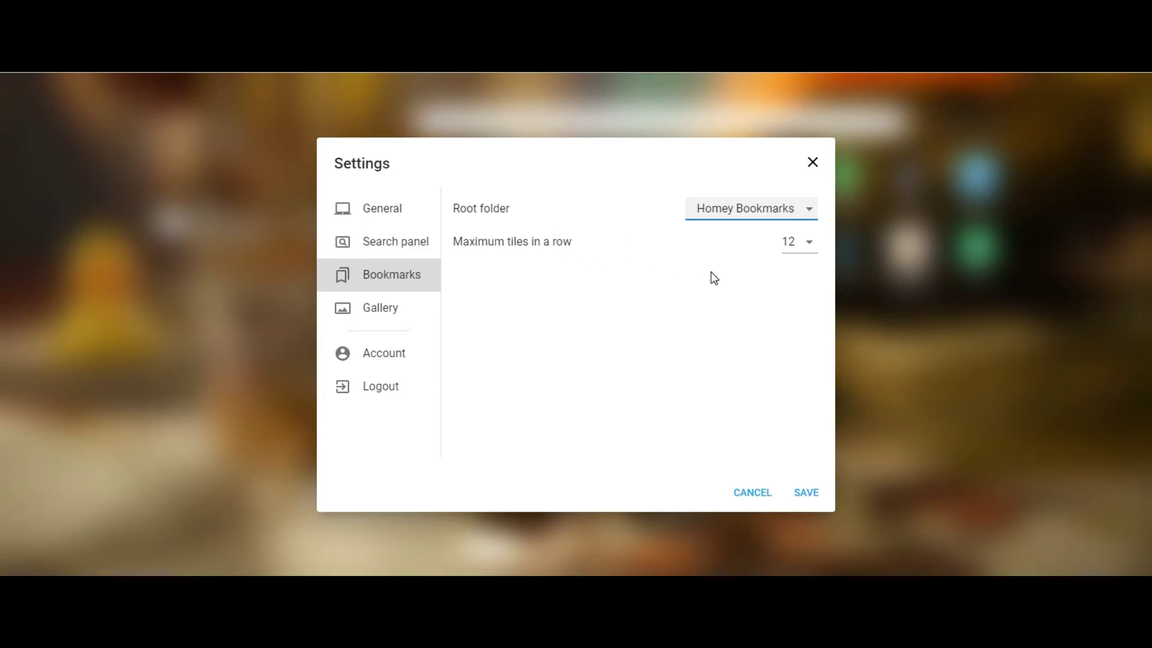
left_click(810, 246)
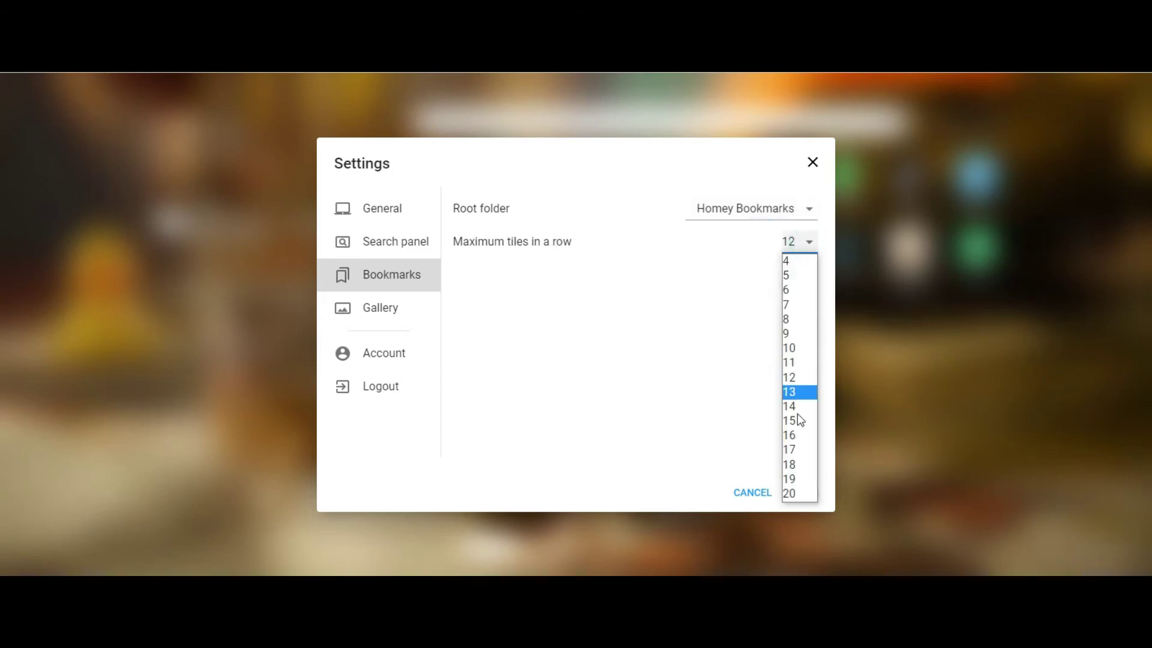
left_click(798, 378)
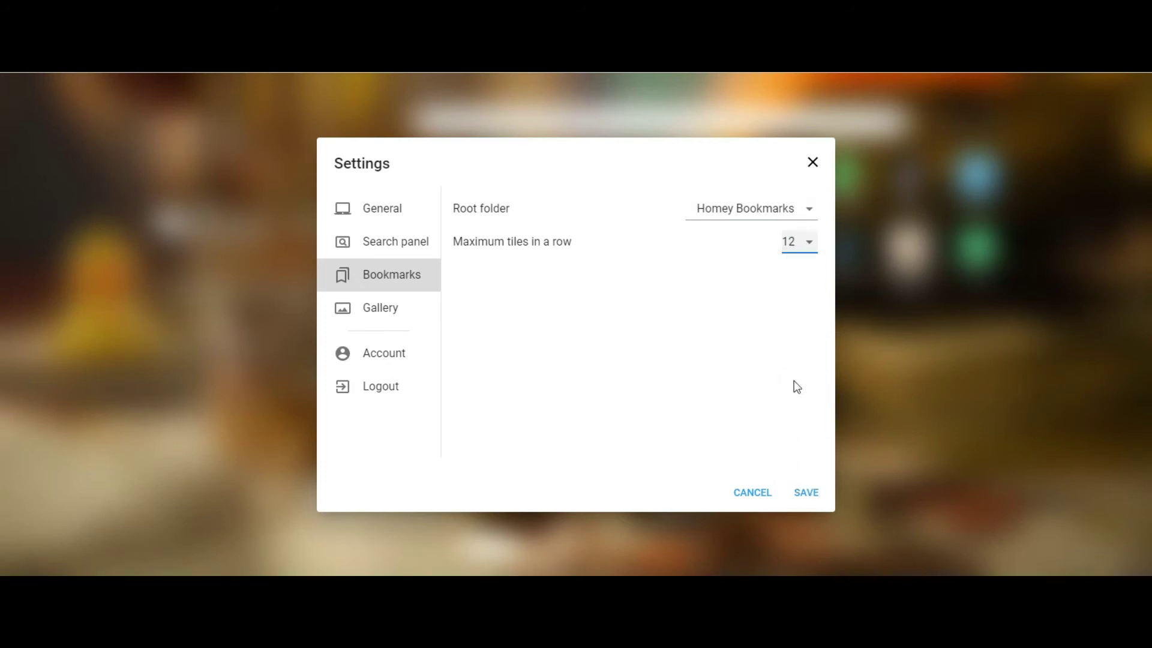
- Set the wallpaper format to Static picture, turn off daily wallpaper alternation, save the settings and reload the start page
left_click(383, 312)
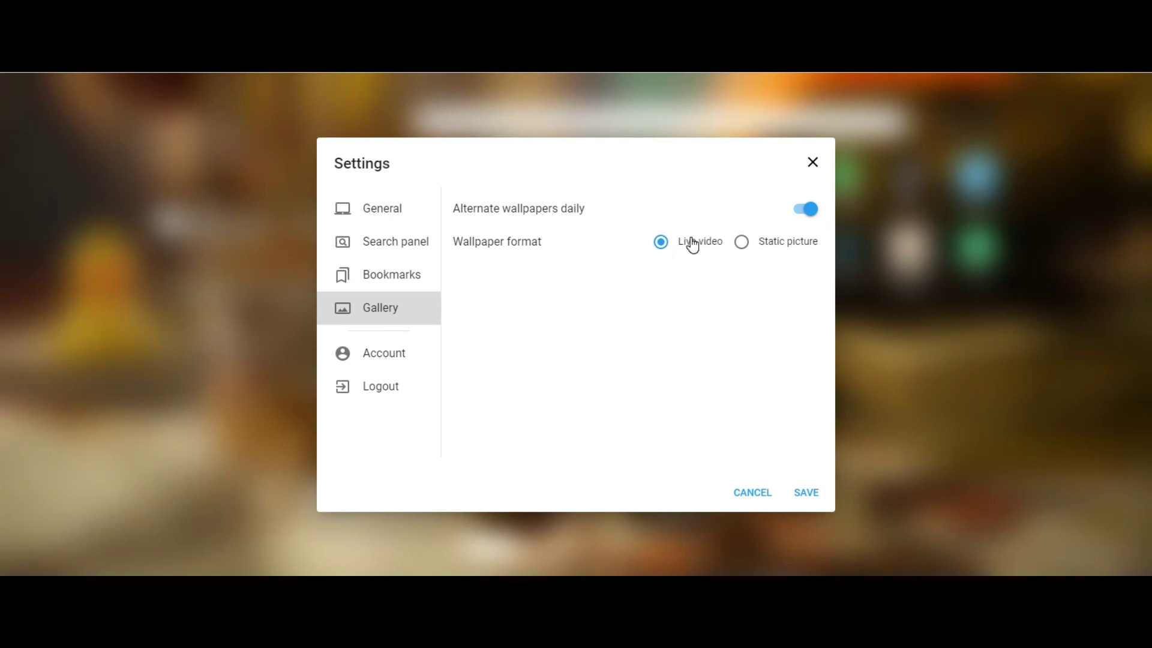
left_click(743, 242)
left_click(808, 211)
left_click(806, 492)
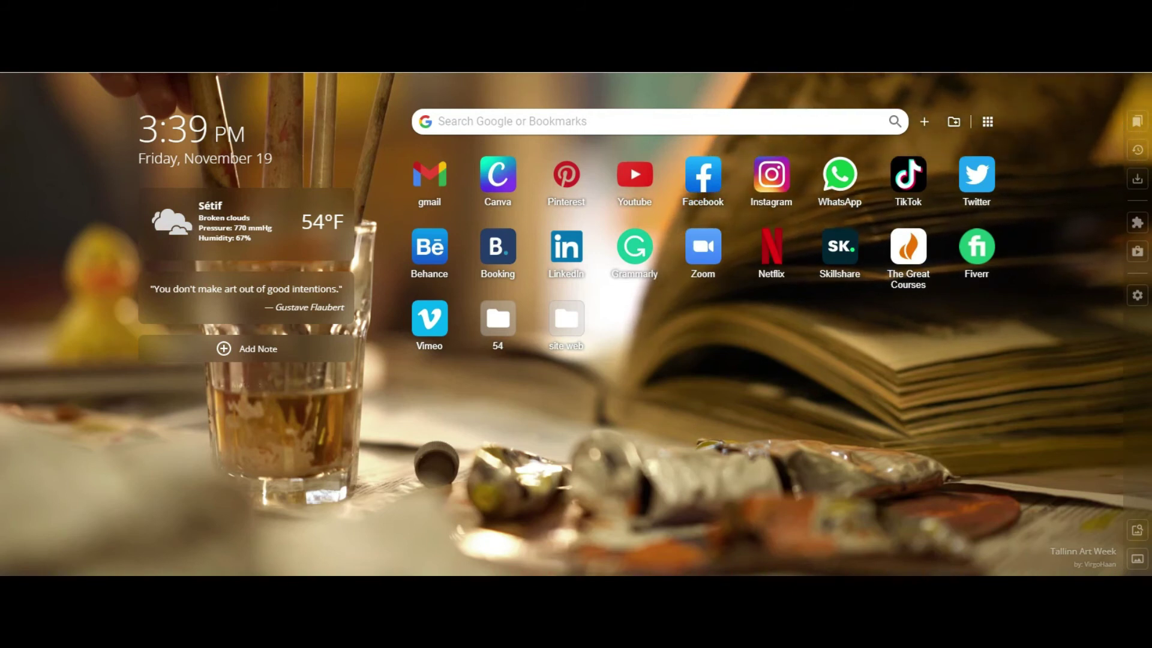
key("F5")
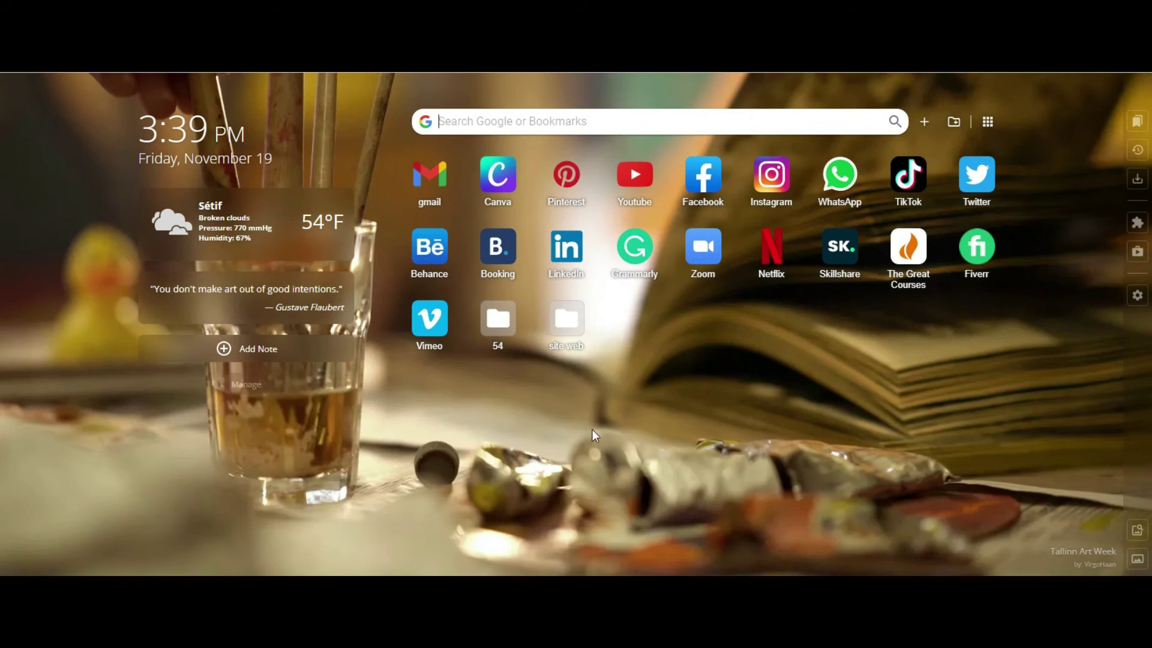
- Set the gallery's wallpaper format to Live video, turn on daily wallpaper alternation and save the settings
left_click(1137, 296)
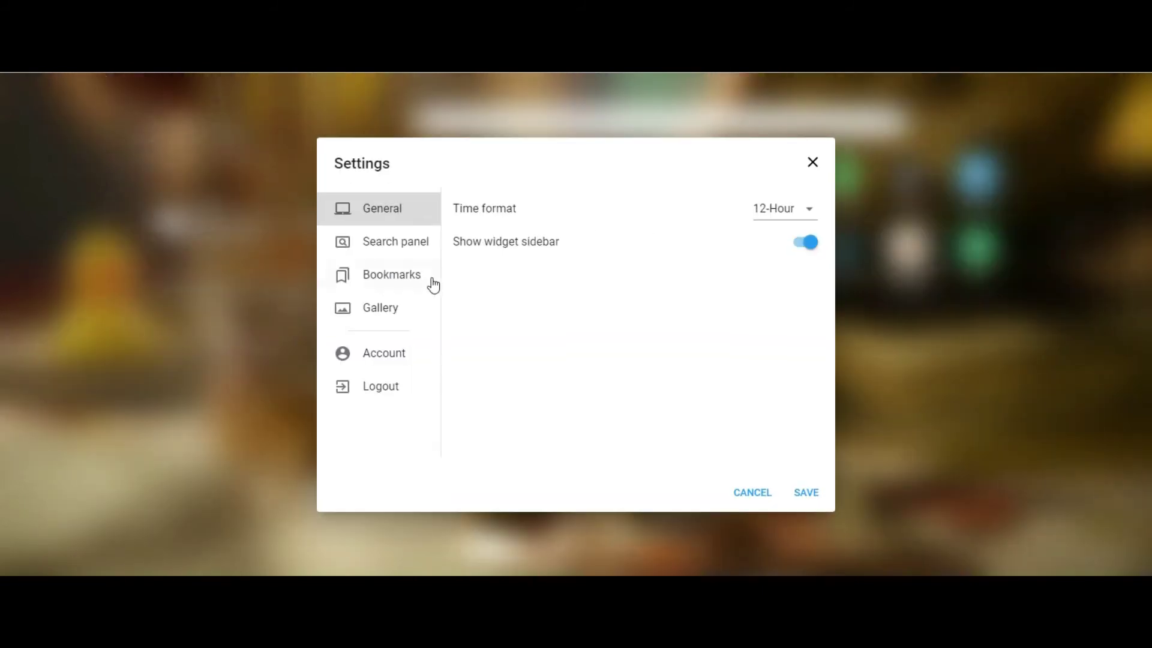
left_click(386, 311)
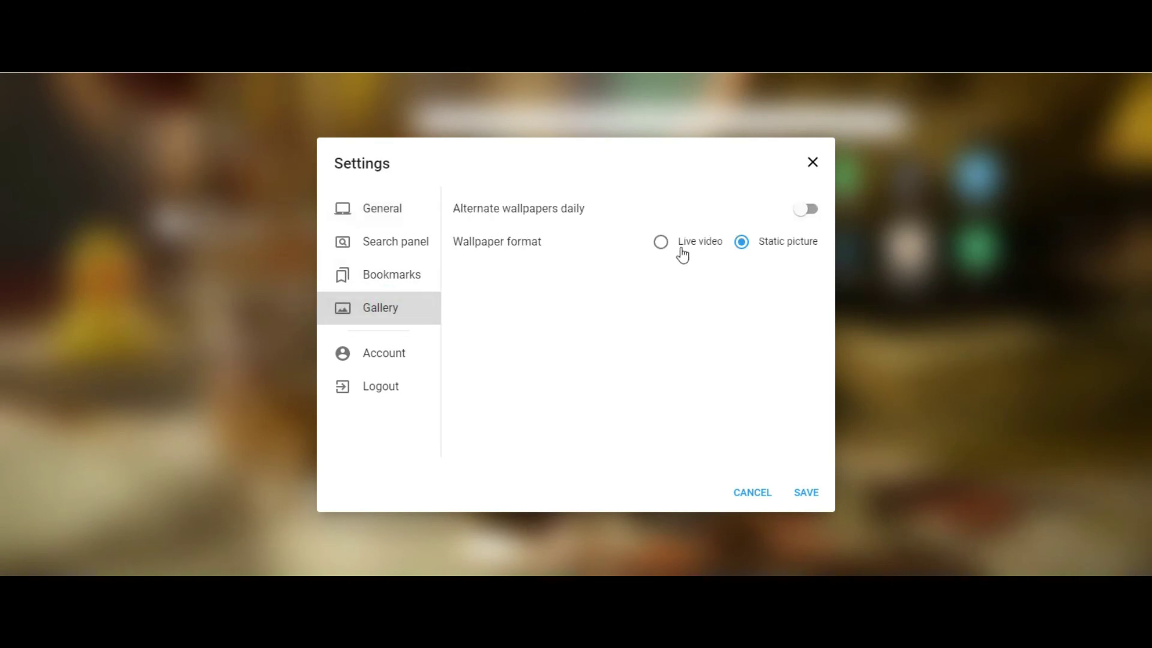
left_click(661, 248)
left_click(811, 213)
left_click(805, 495)
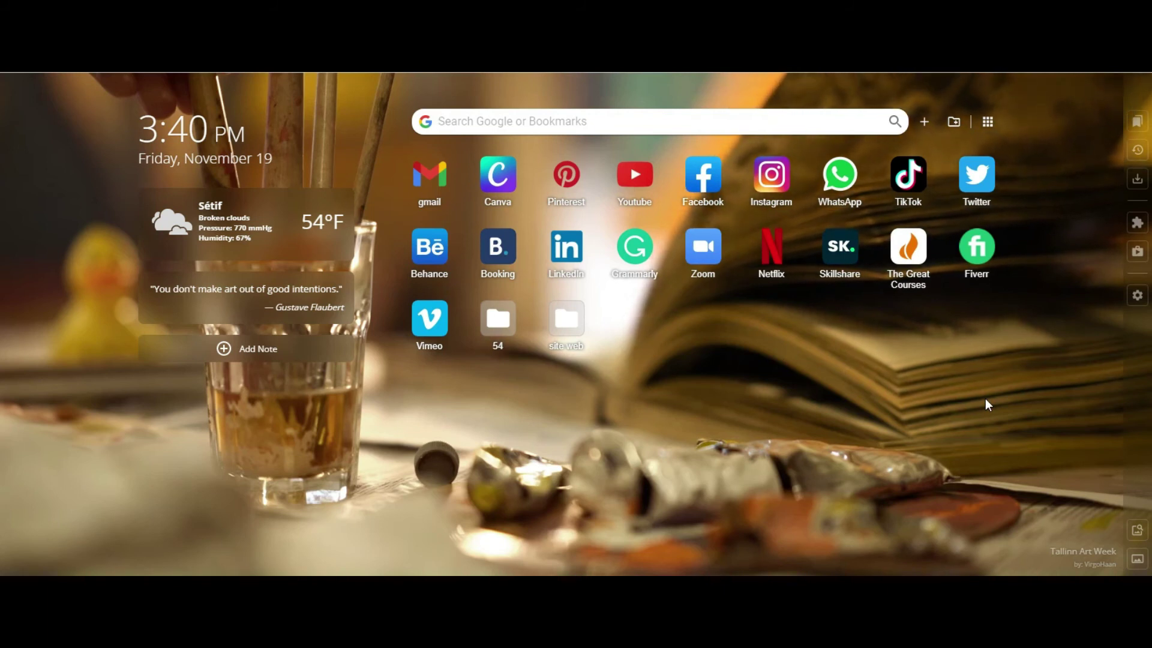
- Open the current wallpaper author's page from the wallpaper credit and look through the photos published there
left_click(1087, 566)
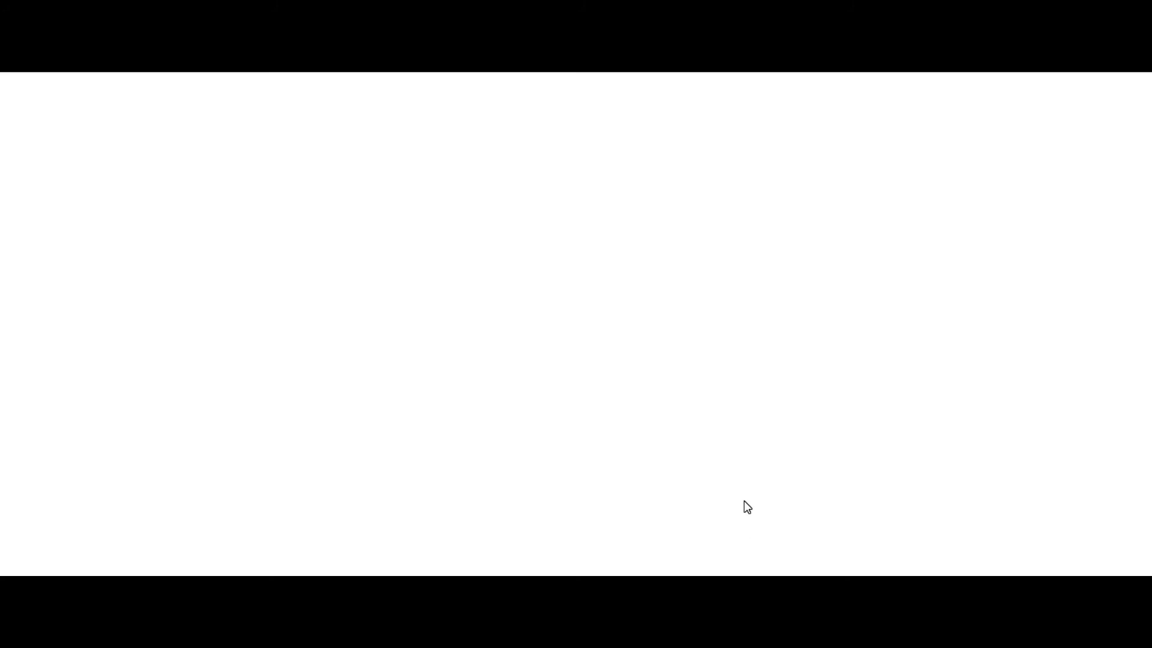
scroll(1, 114, "down", 5)
scroll(2, 114, "down", 20)
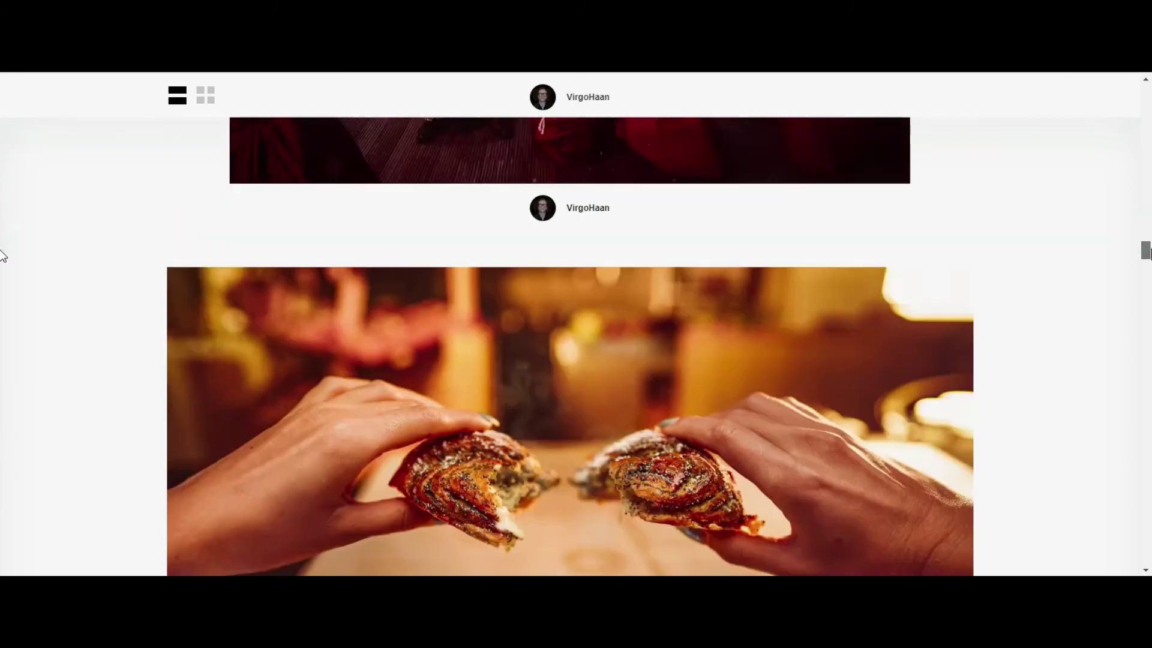
scroll(2, 256, "down", 20)
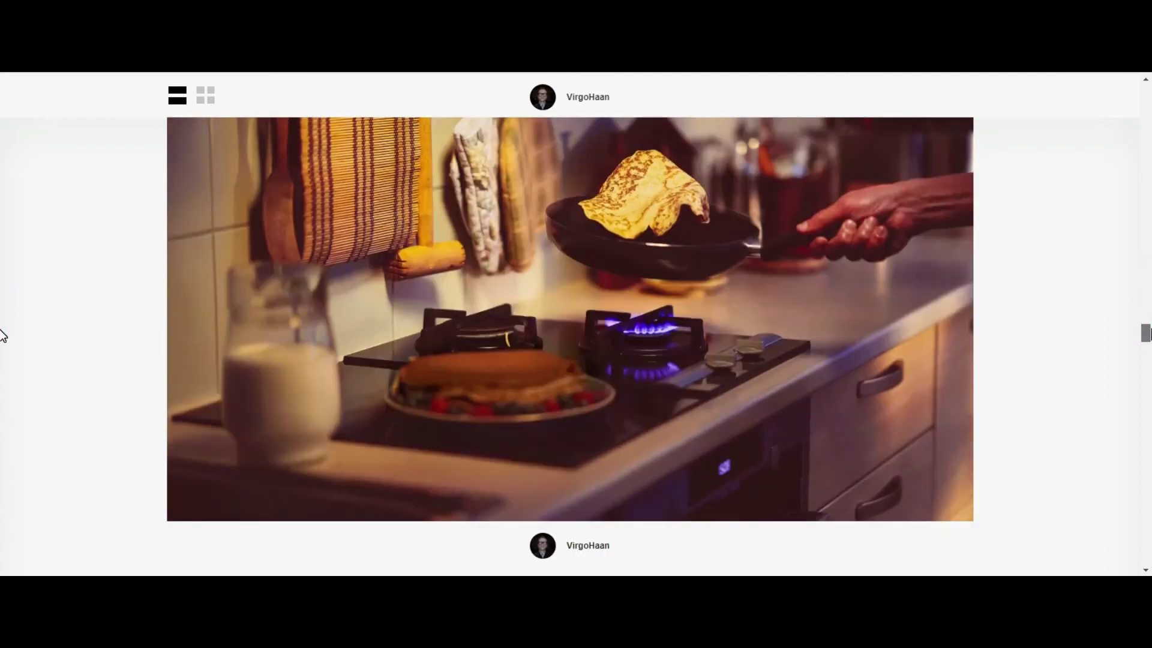
scroll(2, 336, "down", 20)
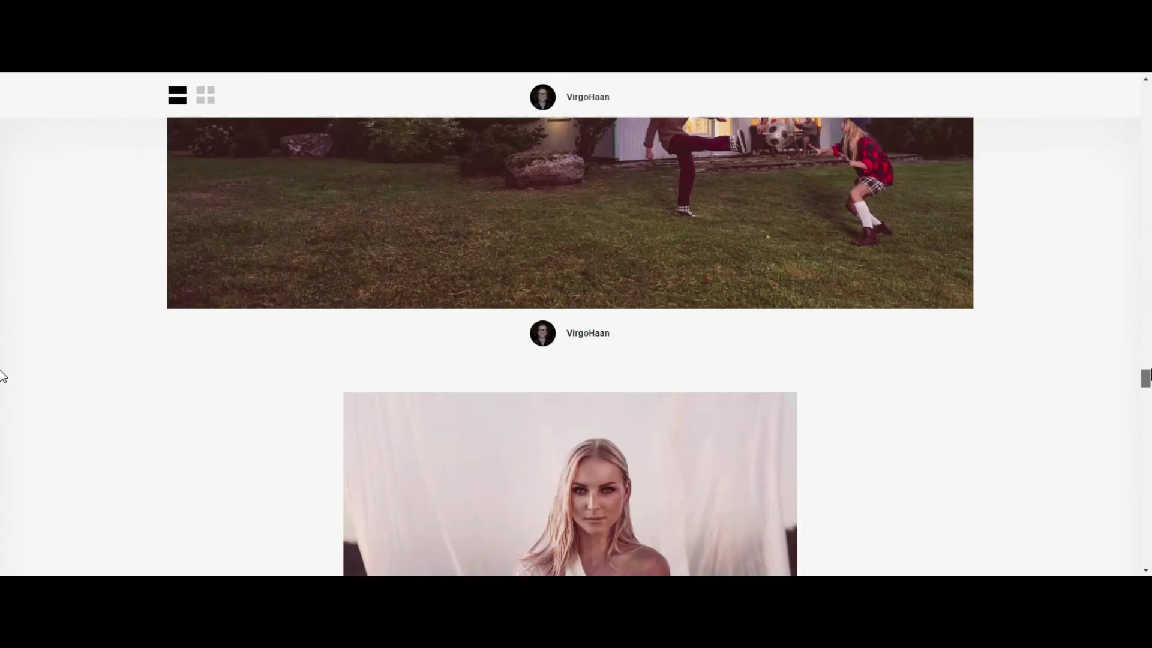
scroll(2, 360, "up", 5)
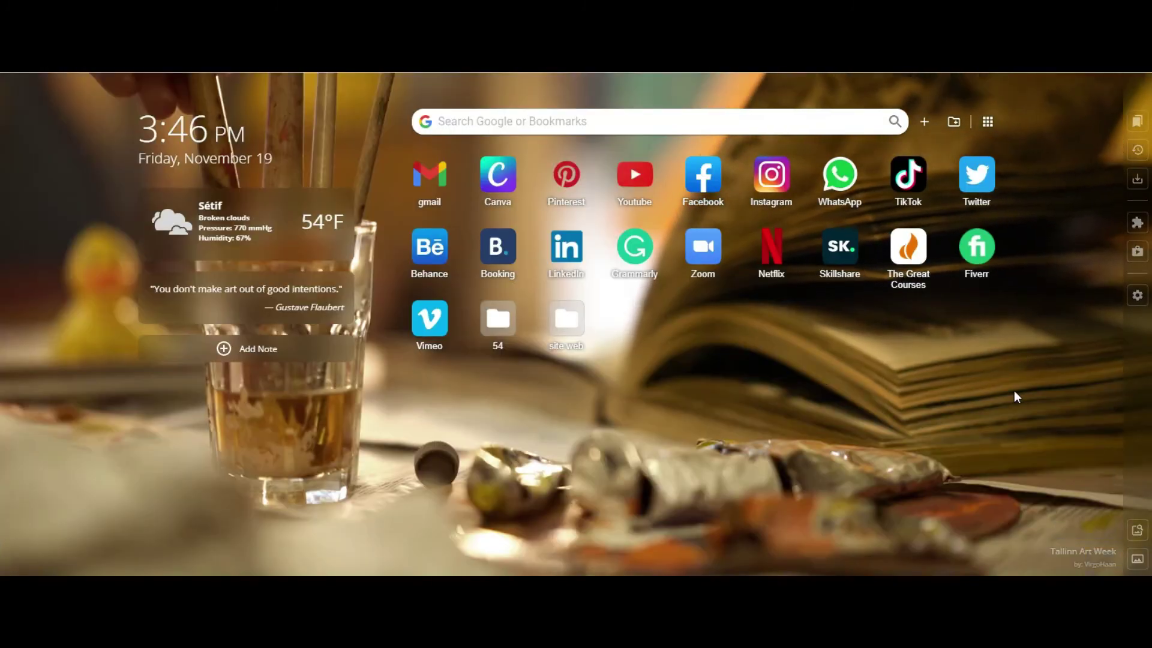
- Browse all gallery wallpapers, preview "Ulsan Madu Festival 2018" and apply it with its alternating collection
left_click(1138, 560)
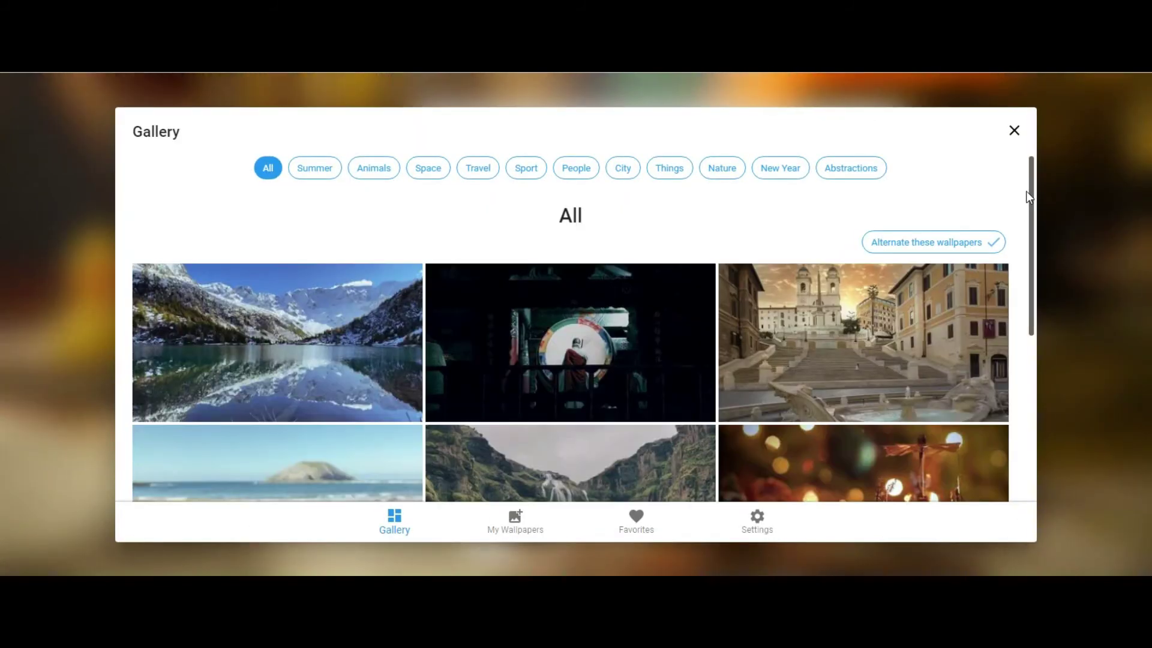
left_click_drag(1032, 167, 1022, 472)
left_click_drag(1028, 424, 1033, 464)
left_click_drag(1032, 406, 1035, 434)
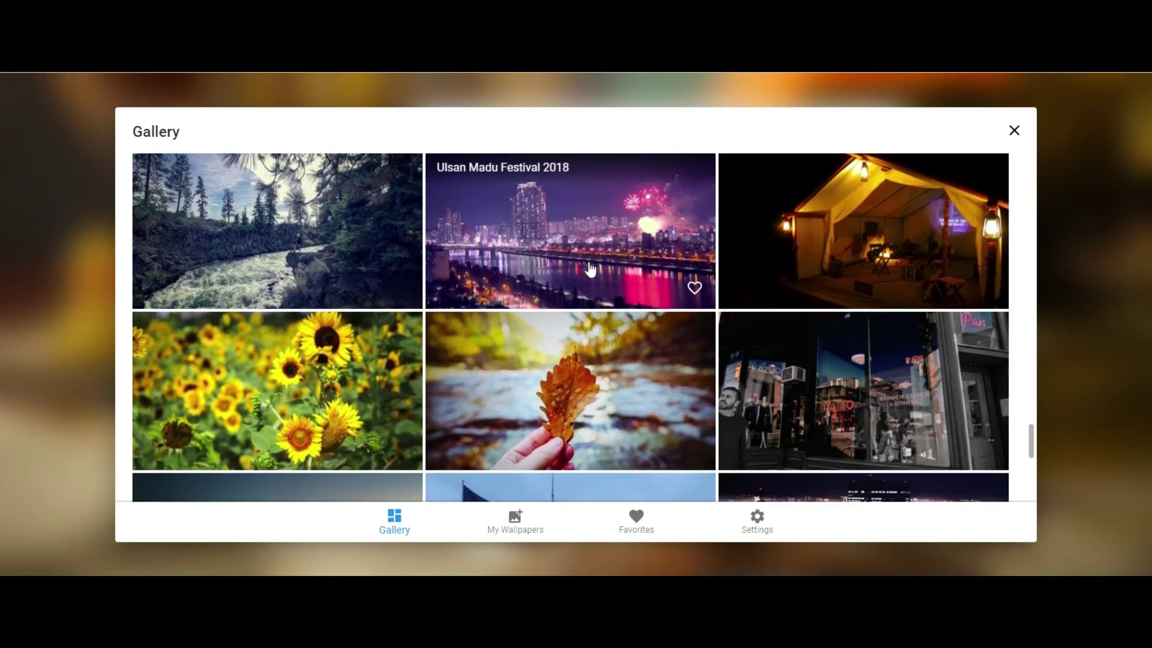
left_click(560, 265)
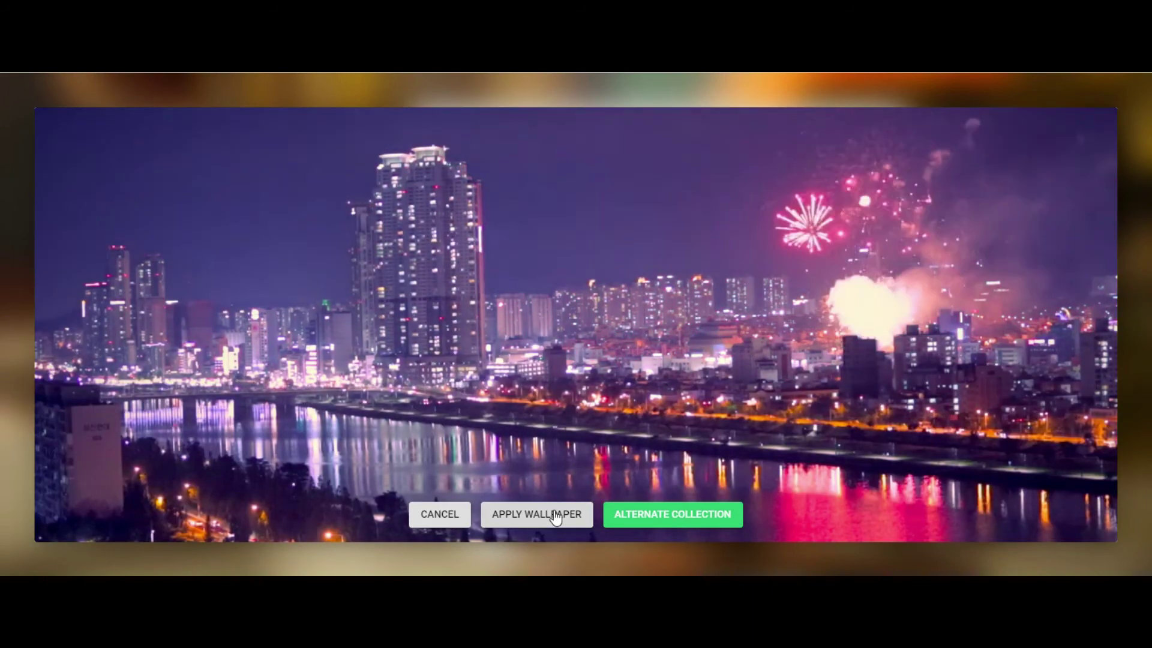
left_click(648, 525)
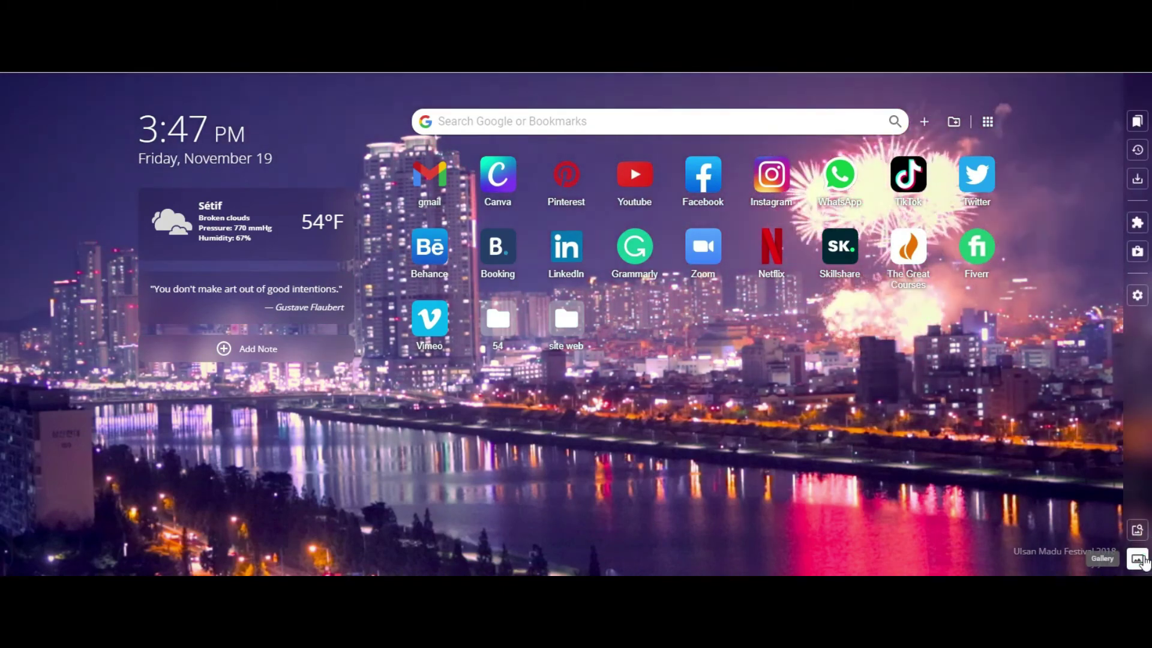
- Reopen the wallpaper gallery and look through the Animals and Space categories
left_click(1136, 557)
left_click(377, 171)
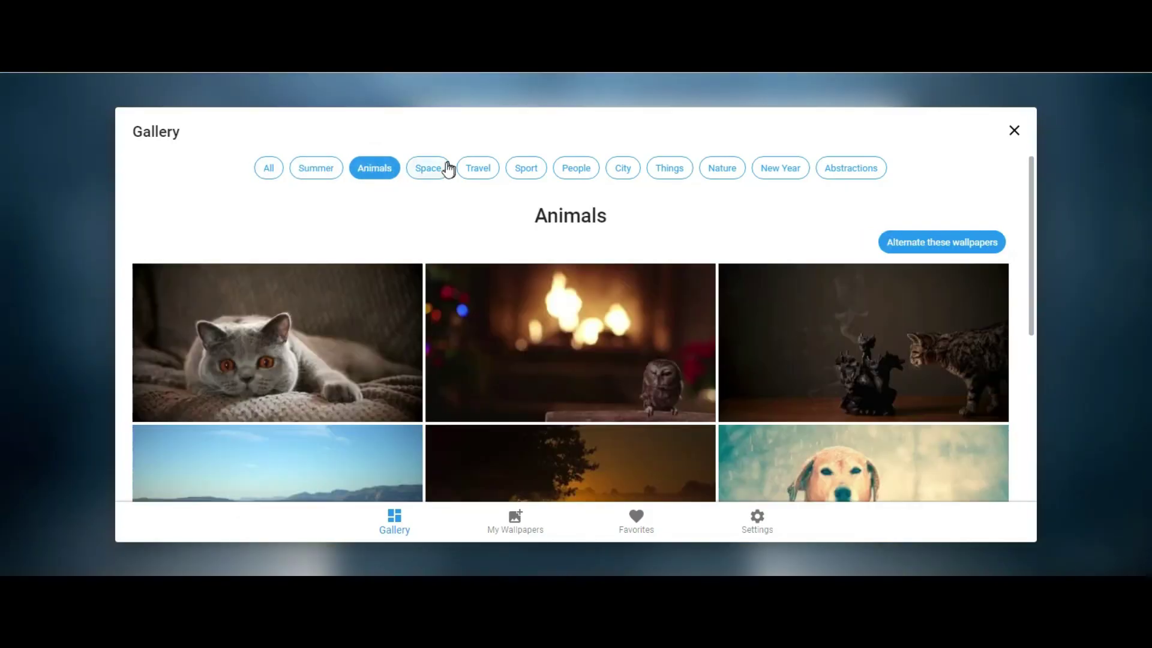
left_click(426, 170)
scroll(1021, 360, "down", 4)
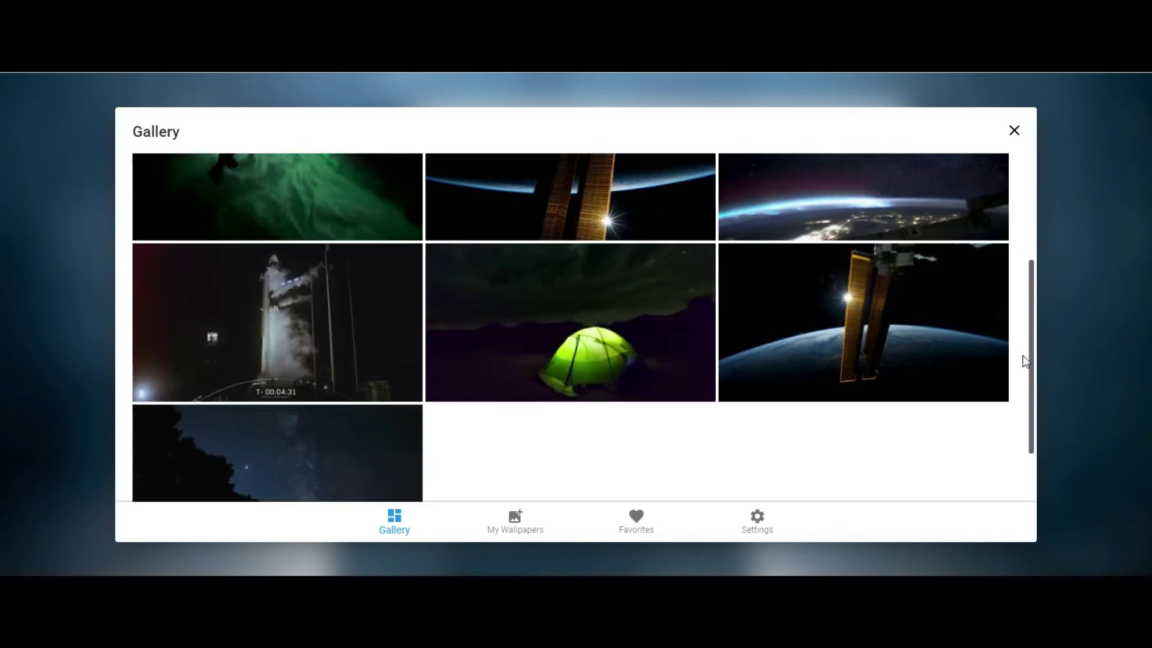
left_click_drag(1028, 354, 1028, 208)
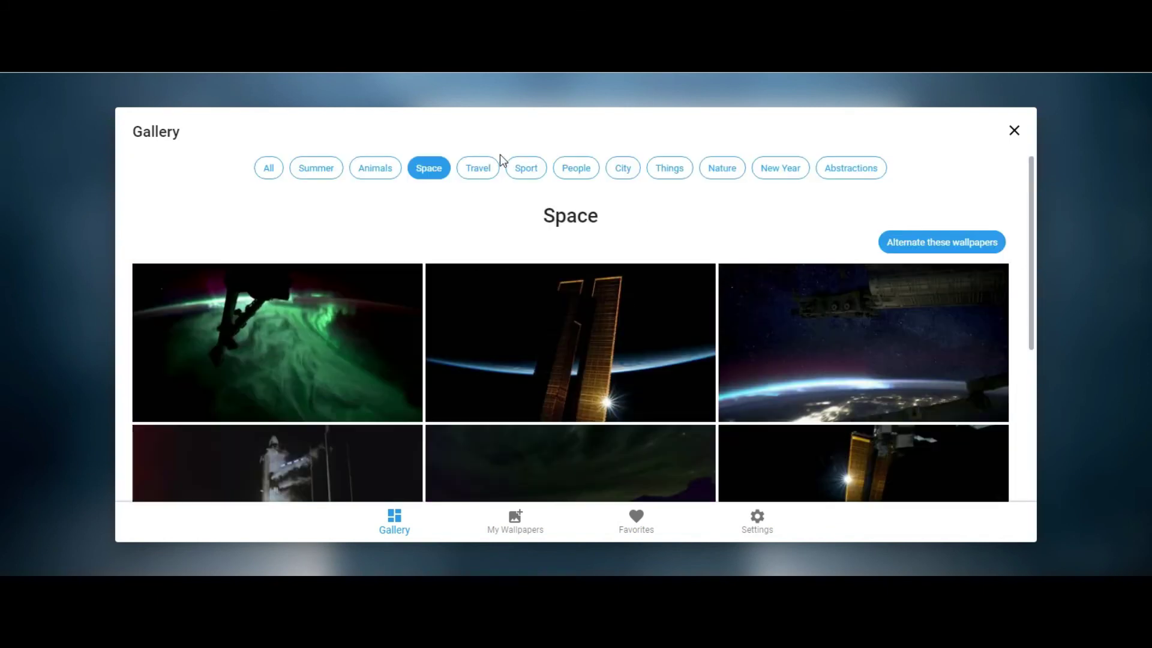
- View the Travel, Sport, People, City, Things, Nature, New Year and Abstractions wallpaper categories in the gallery
left_click(474, 170)
left_click(521, 175)
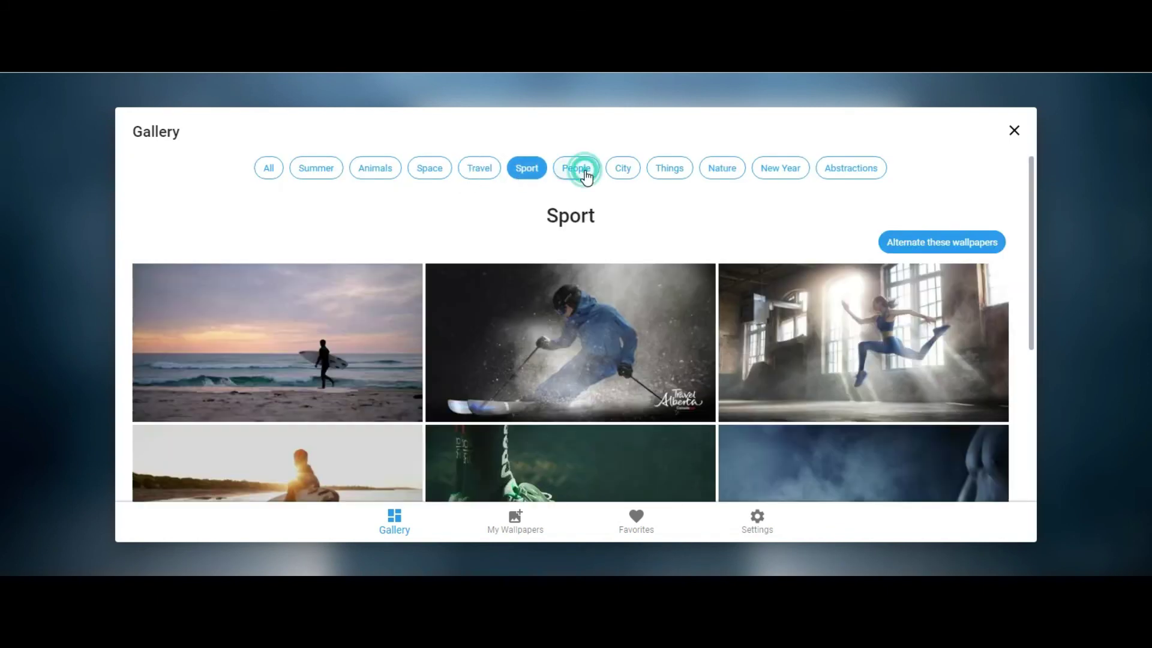
left_click(585, 174)
left_click(635, 178)
left_click(676, 175)
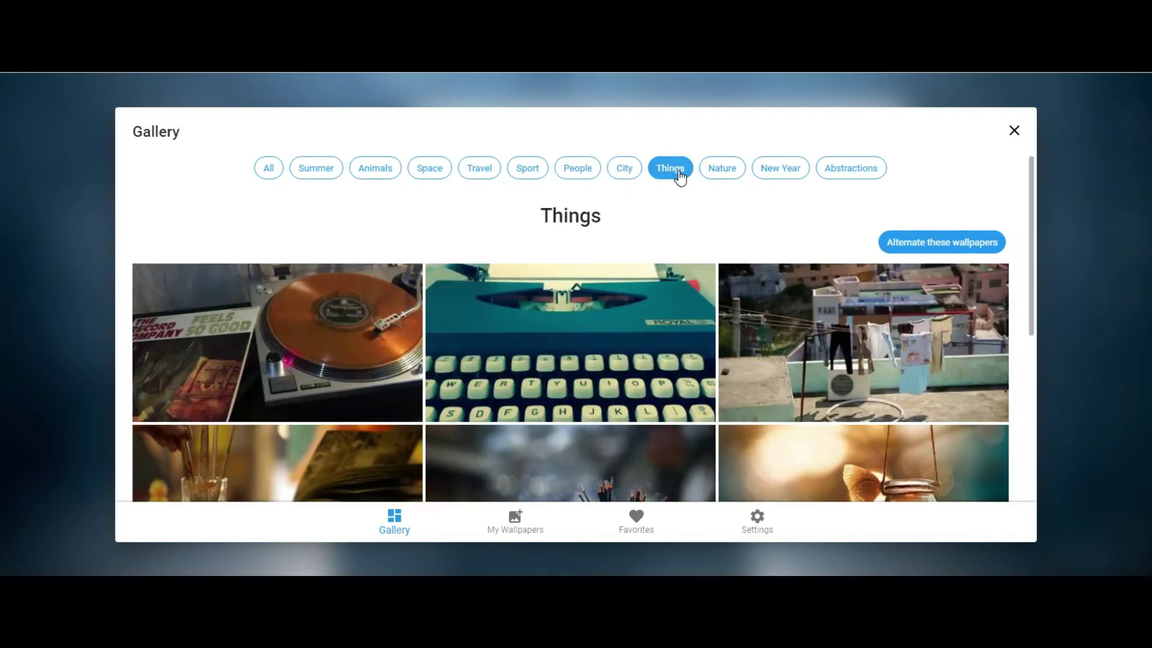
left_click(716, 170)
left_click(775, 173)
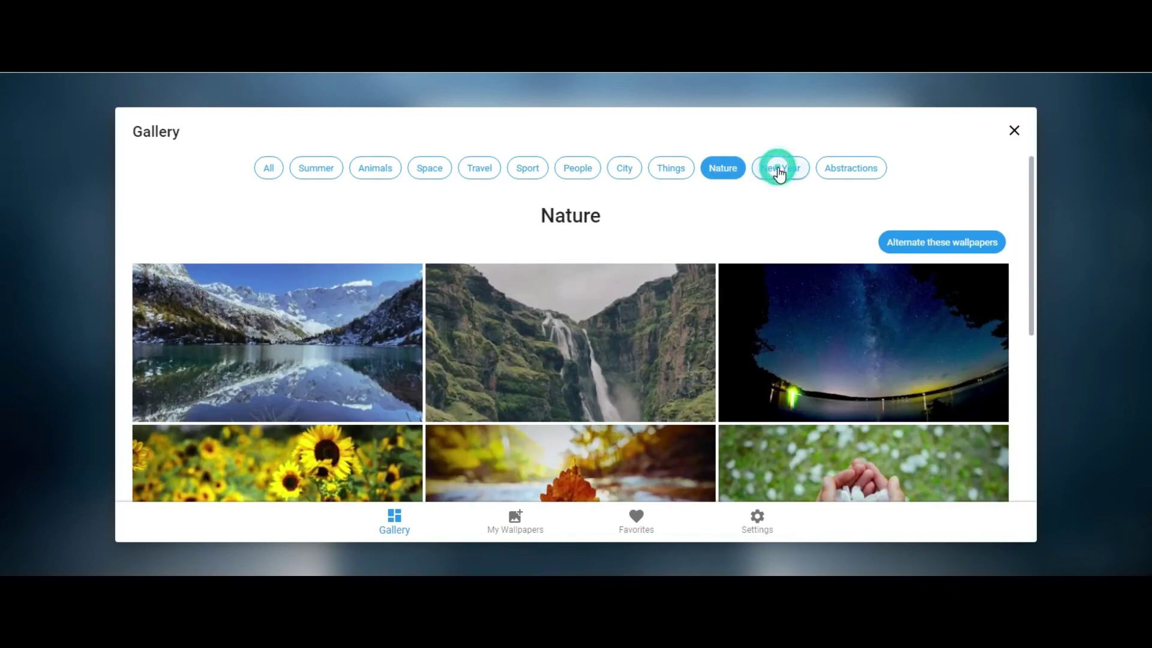
left_click(832, 176)
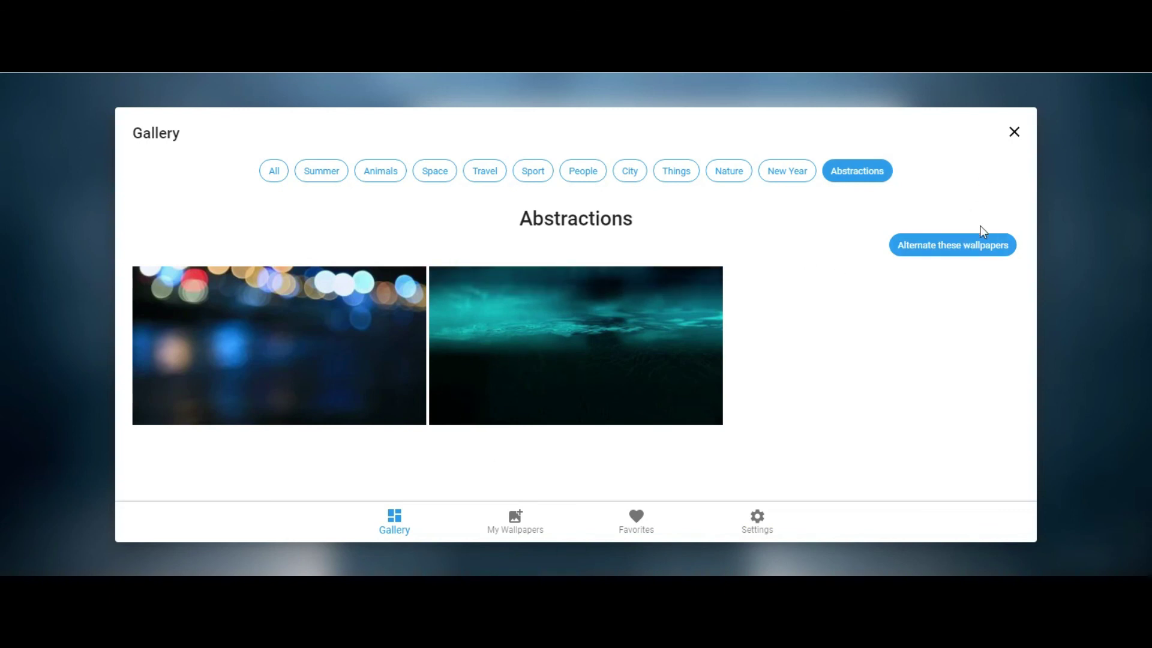
- Set the start page to alternate the gallery's Summer wallpapers and look through that category
left_click(317, 173)
left_click(949, 246)
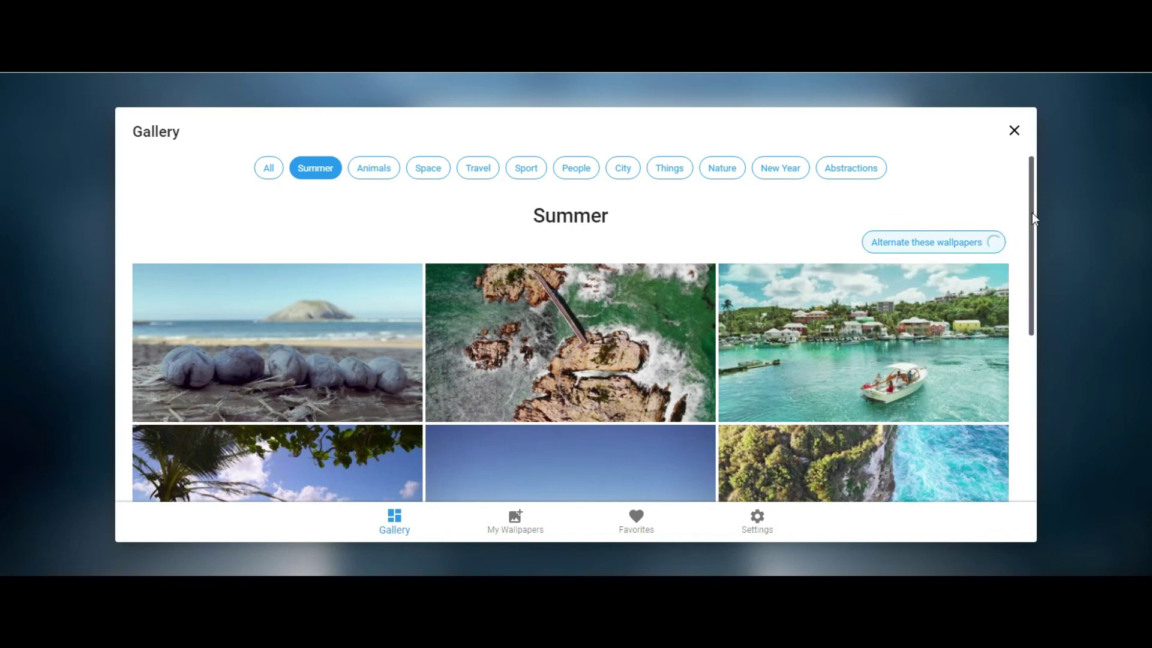
left_click_drag(1032, 212, 1028, 314)
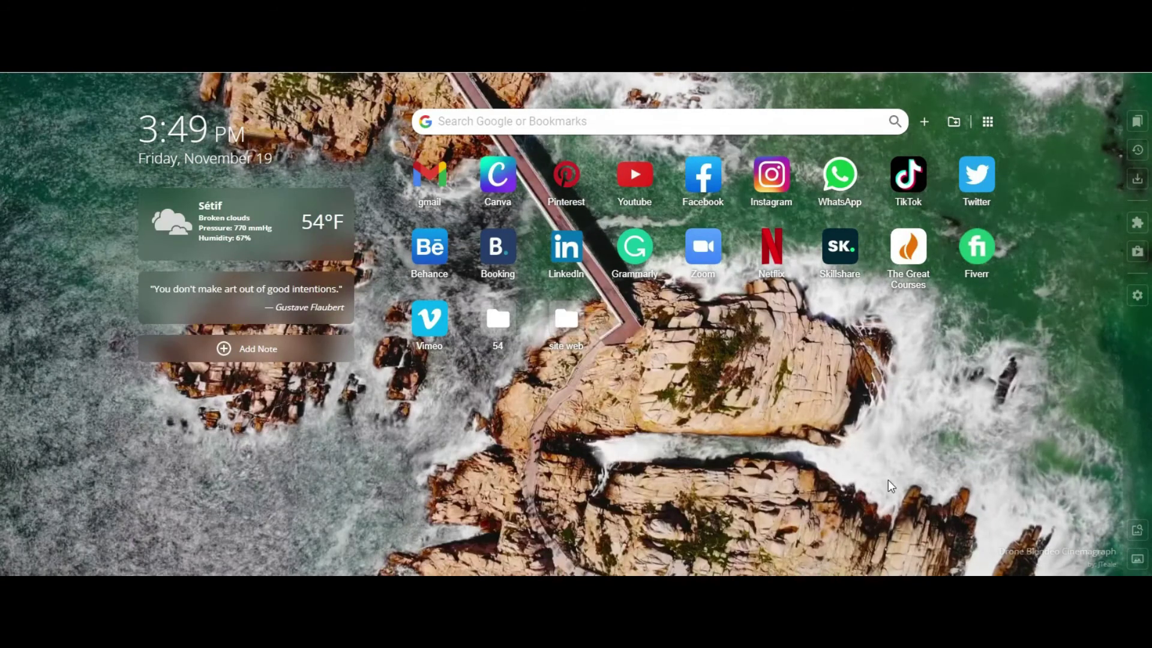